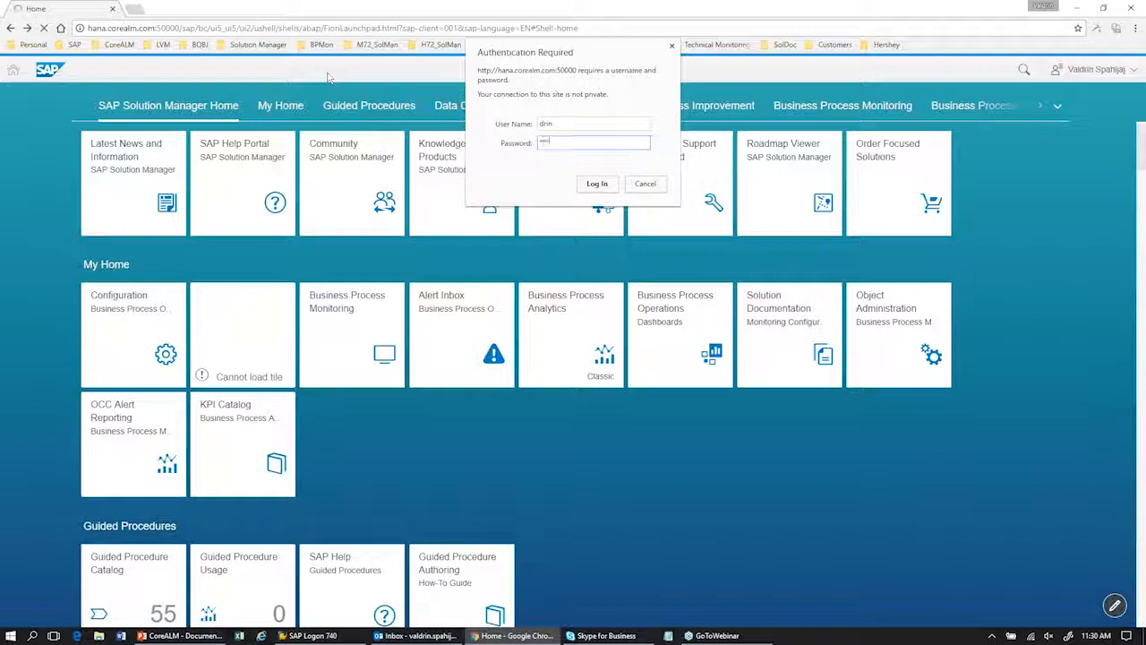
Step: Log in to the SAP Solution Manager launchpad with the user name and password, and decline saving the password
{"action": "key", "text": "Return"}
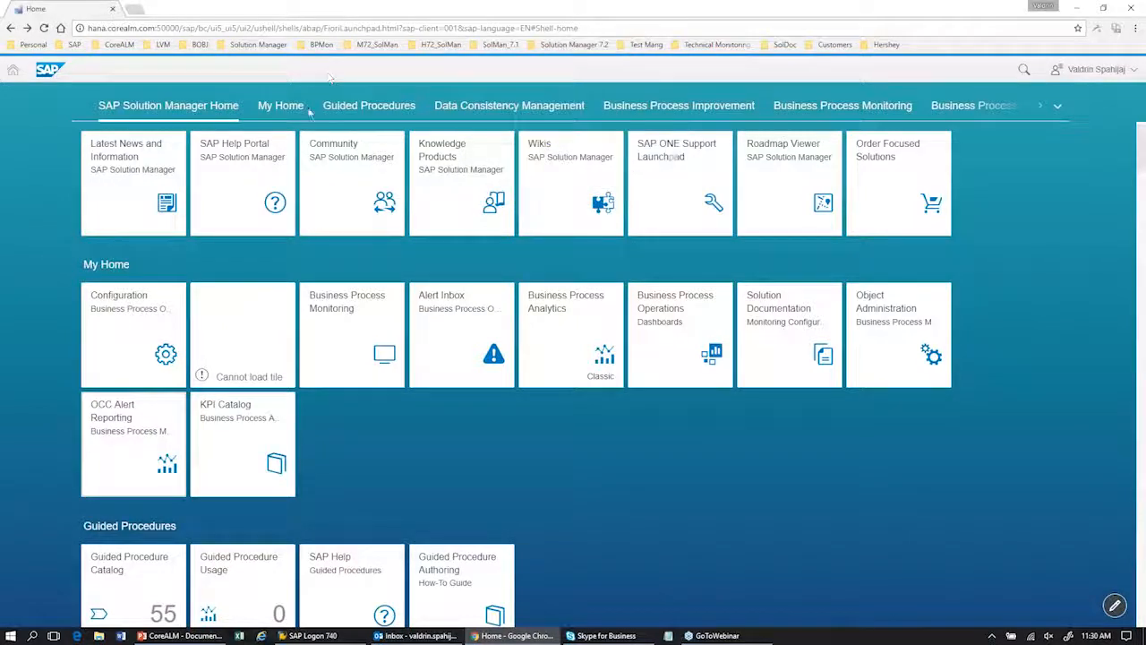
{"action": "left_click", "coordinate": [42, 29]}
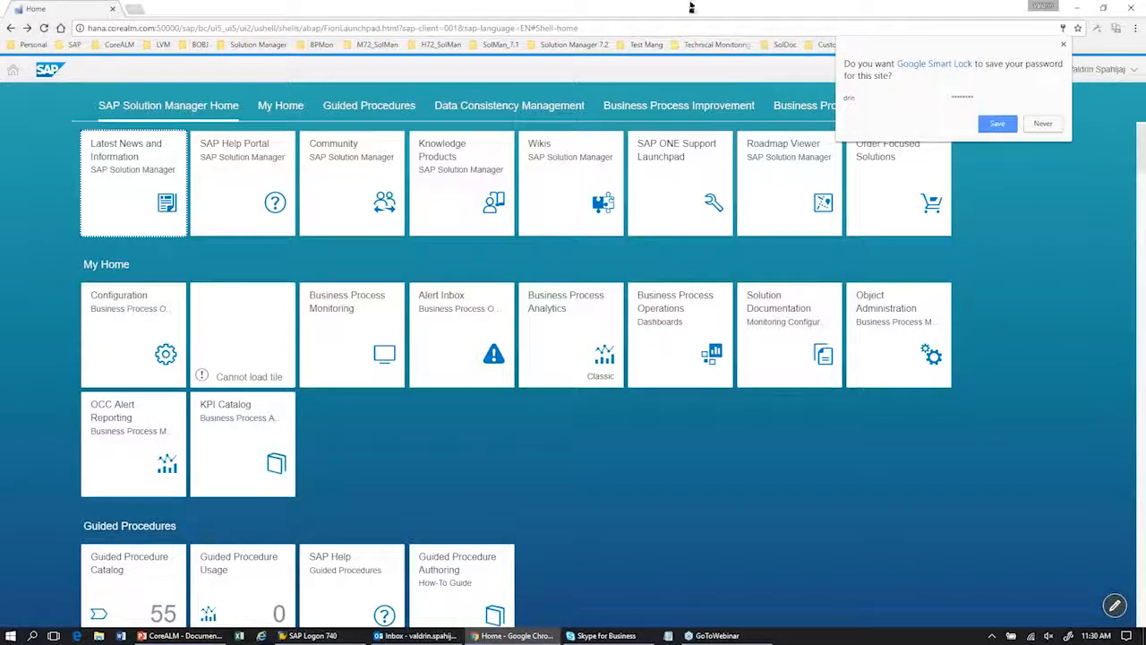
{"action": "left_click", "coordinate": [1053, 126]}
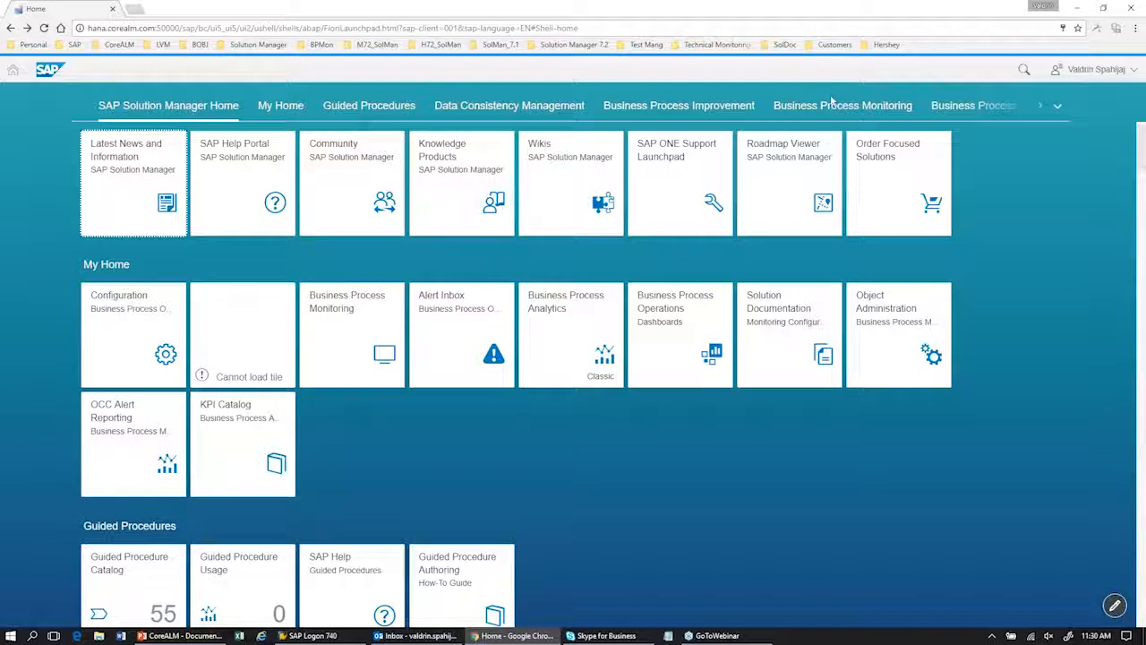
{"action": "left_click", "coordinate": [821, 218]}
Step: Search the launchpad for "solution doc"
{"action": "left_click", "coordinate": [1024, 69]}
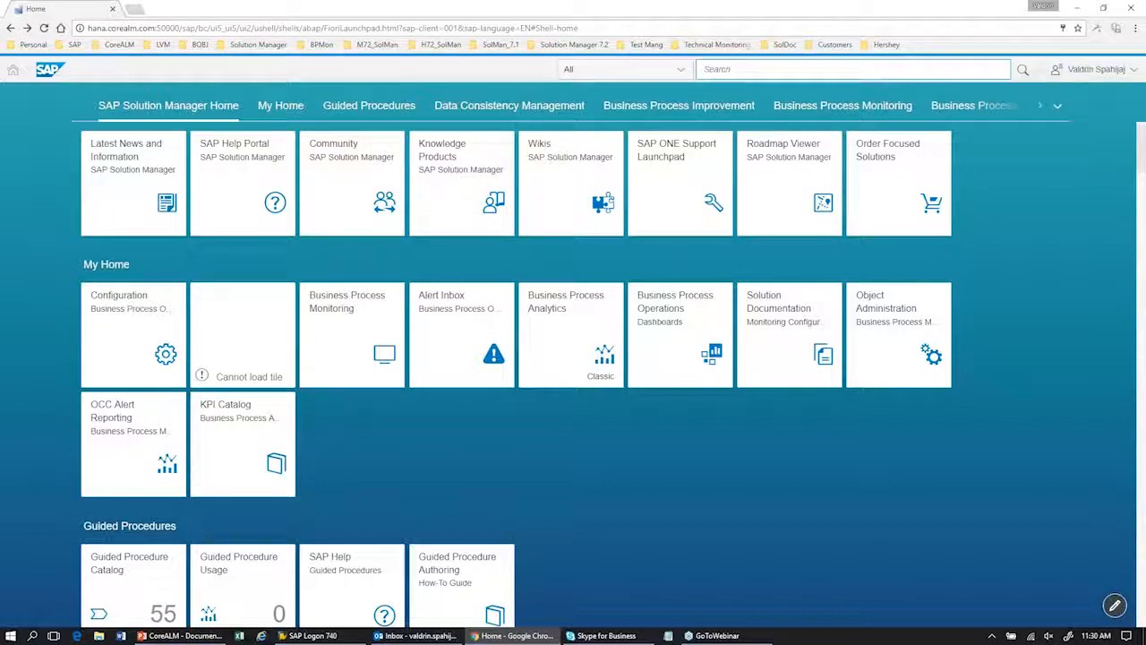
{"action": "type", "text": "sol"}
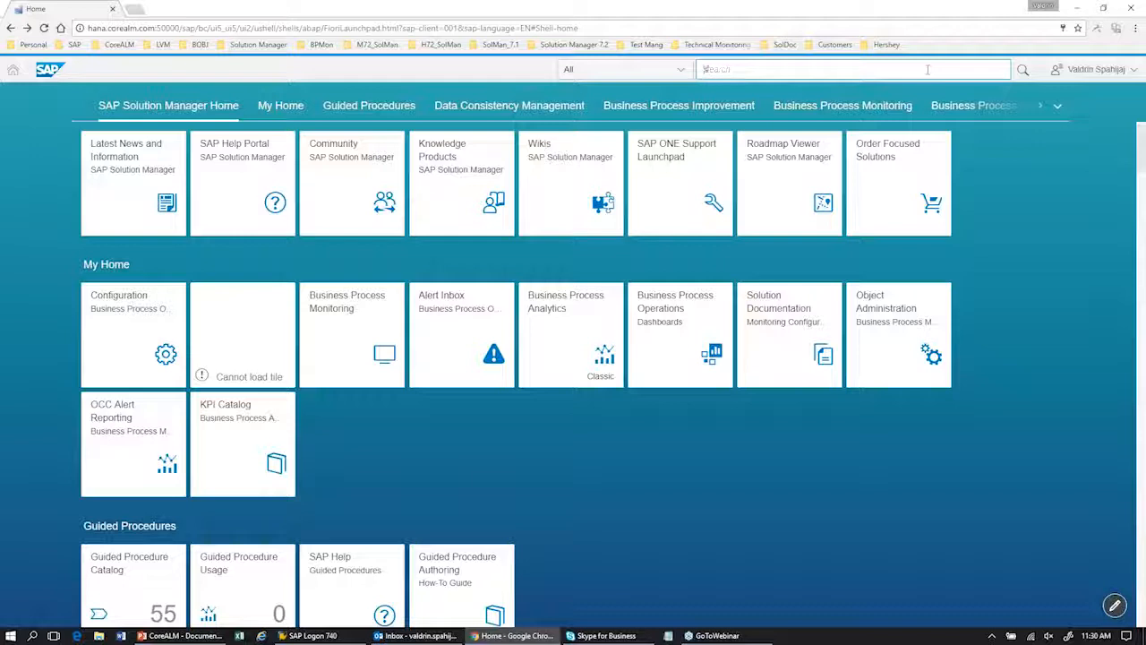
{"action": "type", "text": "ution"}
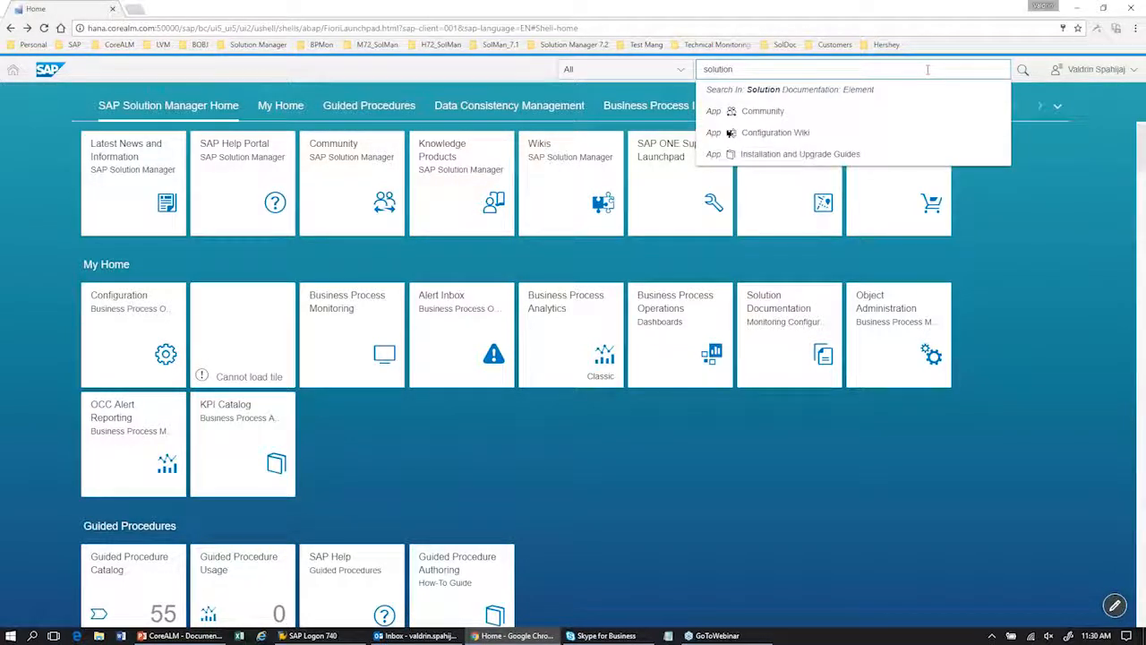
{"action": "type", "text": " doc"}
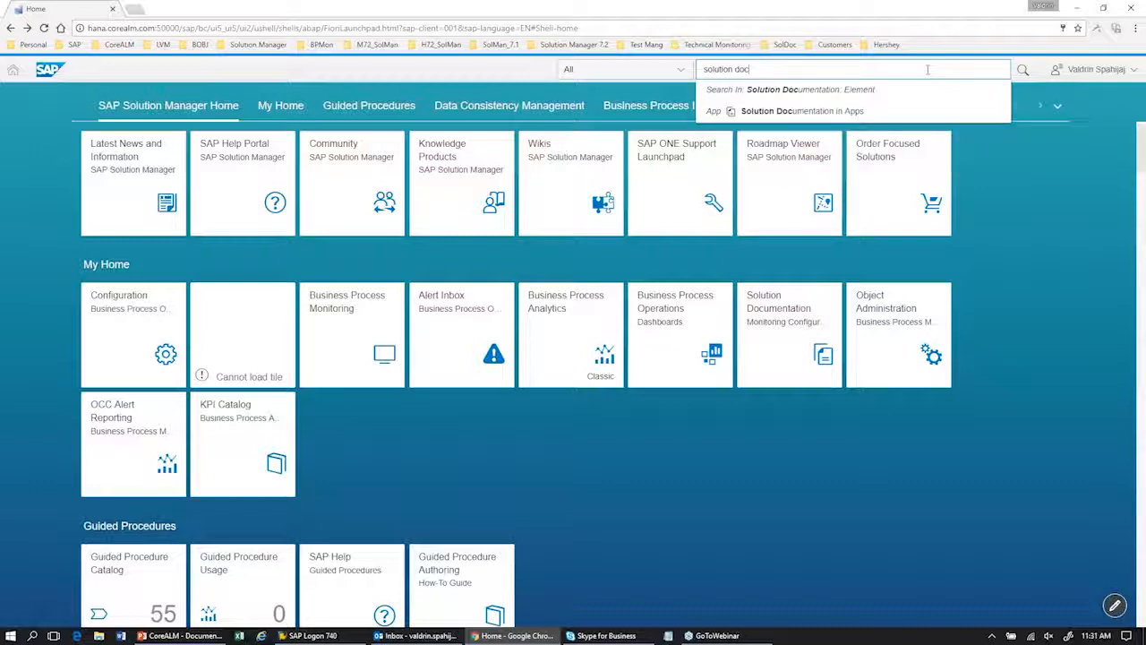
{"action": "left_click", "coordinate": [1063, 213]}
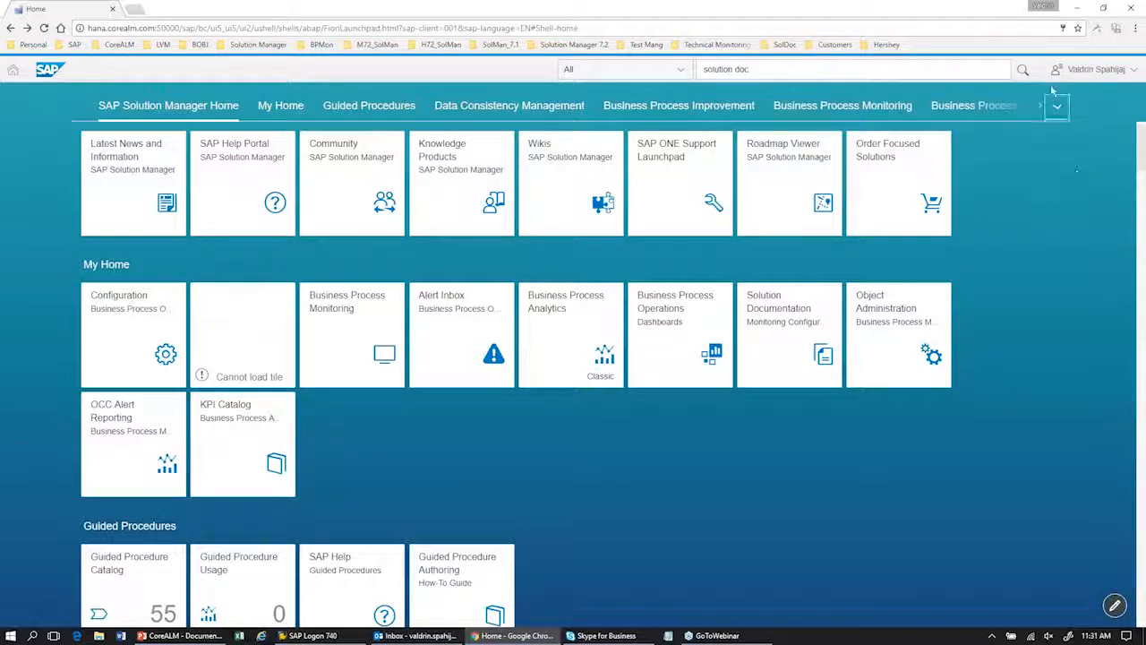
Step: Open Solution Documentation from the Project and Process Management group and show its Business Processes structure
{"action": "left_click", "coordinate": [1056, 107]}
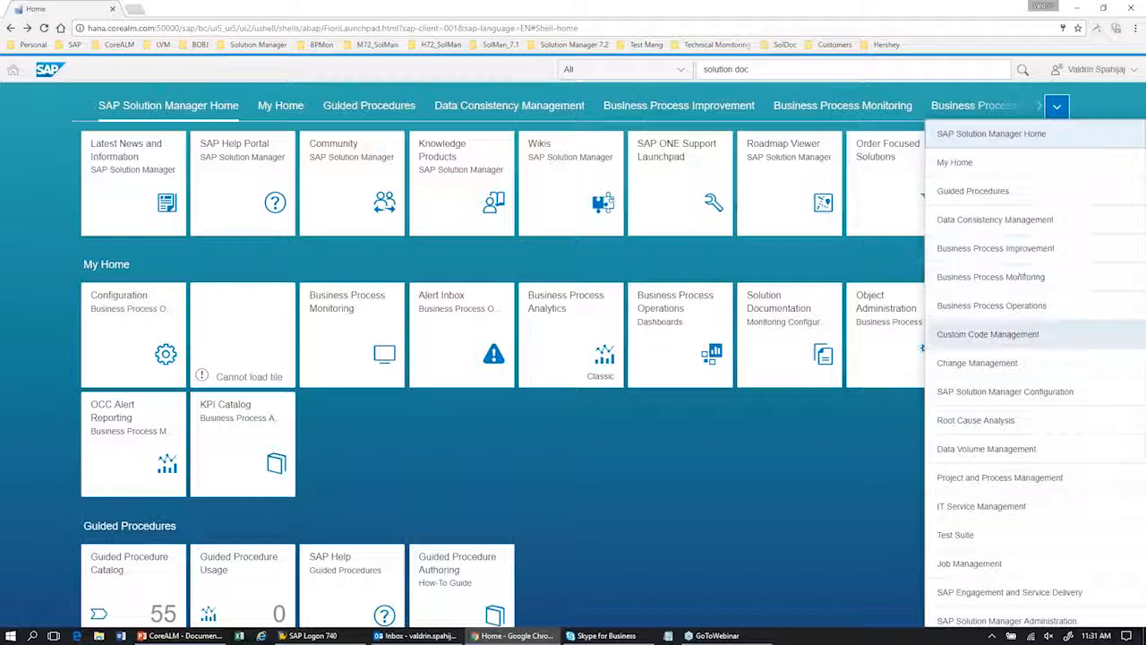
{"action": "left_click", "coordinate": [1043, 479]}
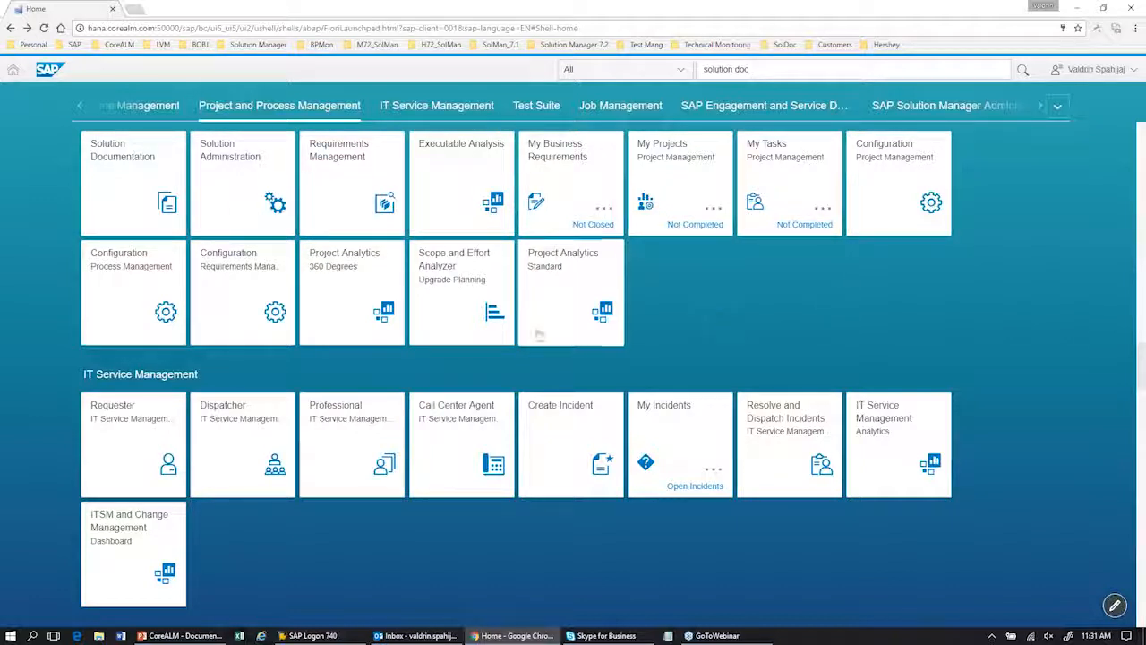
{"action": "left_click", "coordinate": [139, 205]}
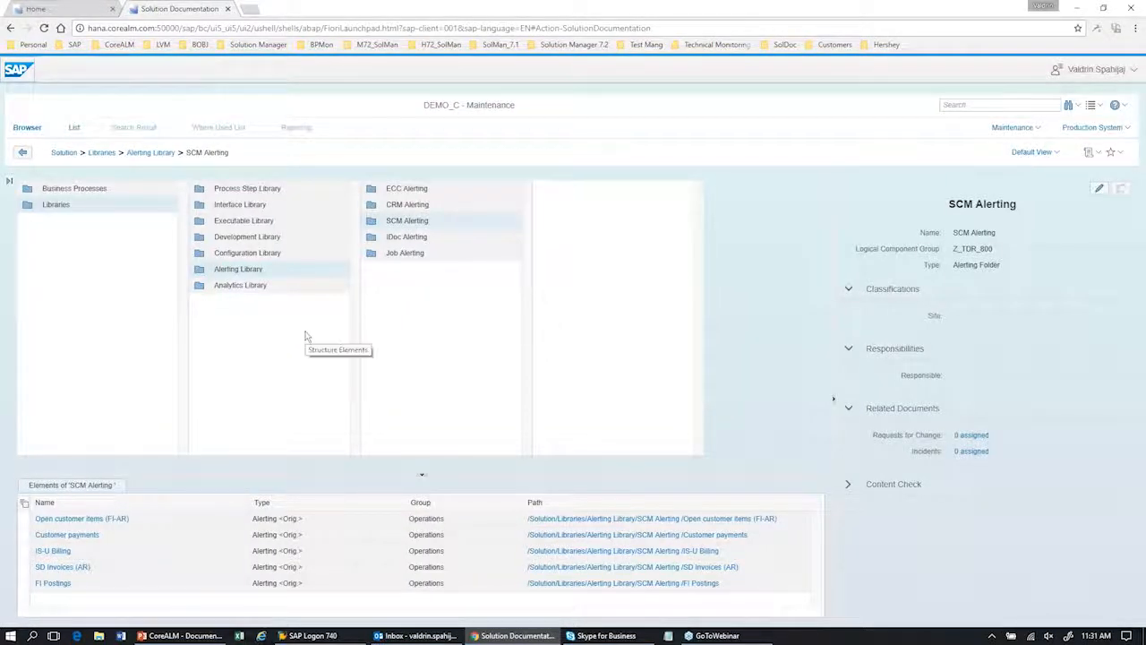
{"action": "left_click", "coordinate": [90, 196]}
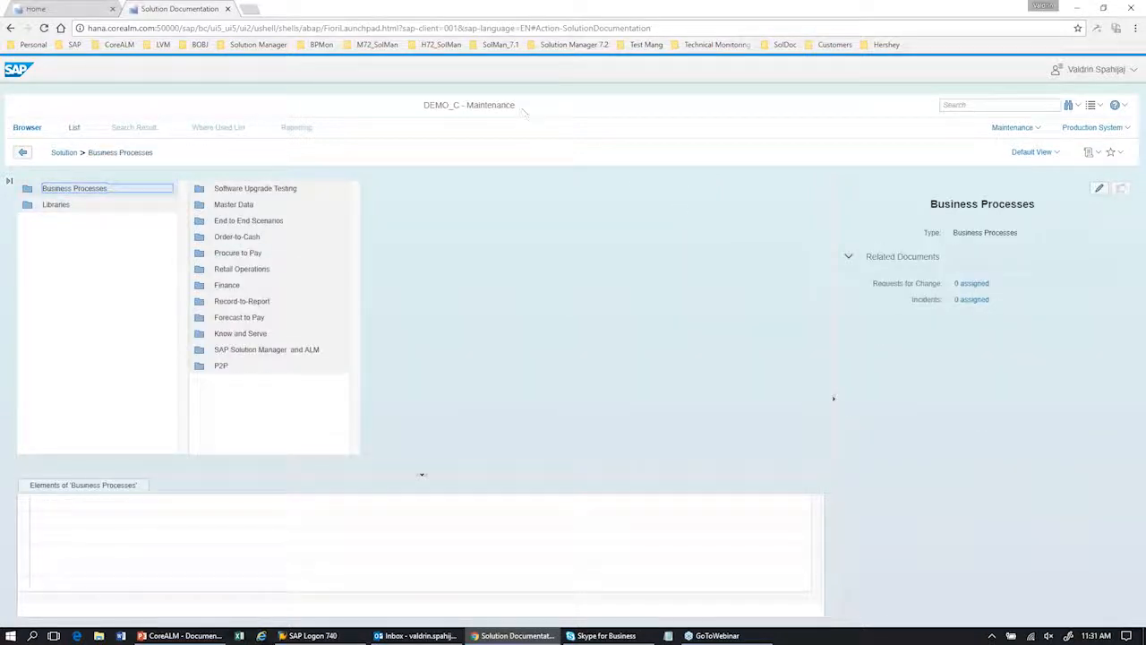
{"action": "left_click_drag", "start_coordinate": [422, 106], "coordinate": [967, 117]}
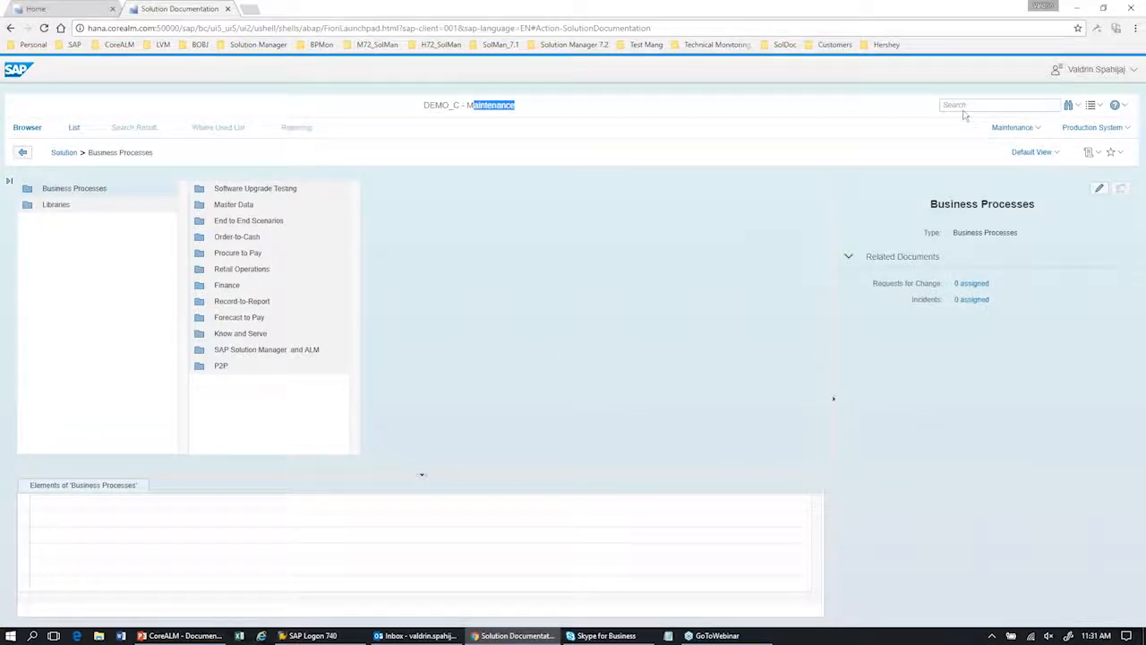
Step: View the available branches and set the system role to Quality Assurance System
{"action": "left_click", "coordinate": [1038, 128]}
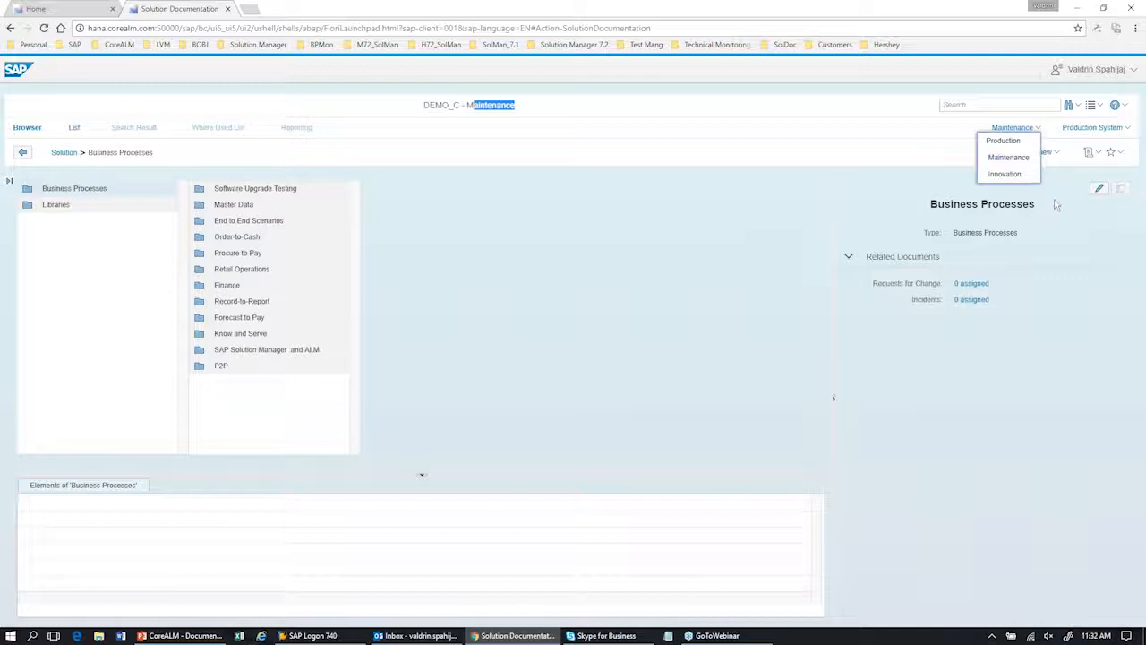
{"action": "left_click", "coordinate": [1121, 130]}
{"action": "left_click", "coordinate": [1121, 130]}
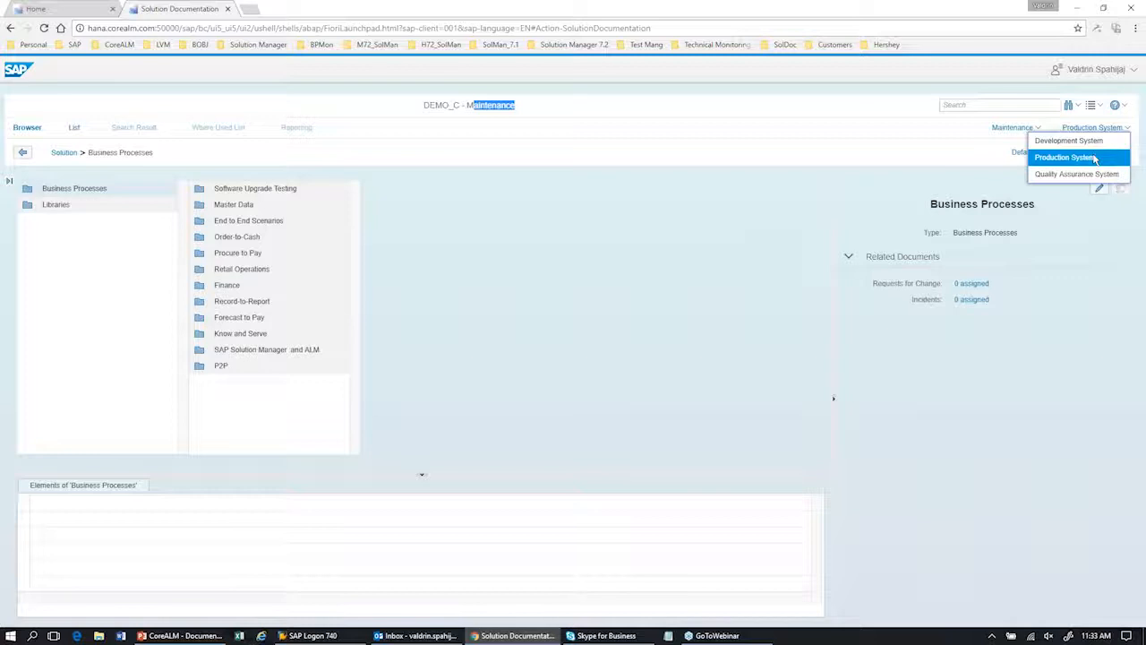
{"action": "left_click", "coordinate": [1096, 173]}
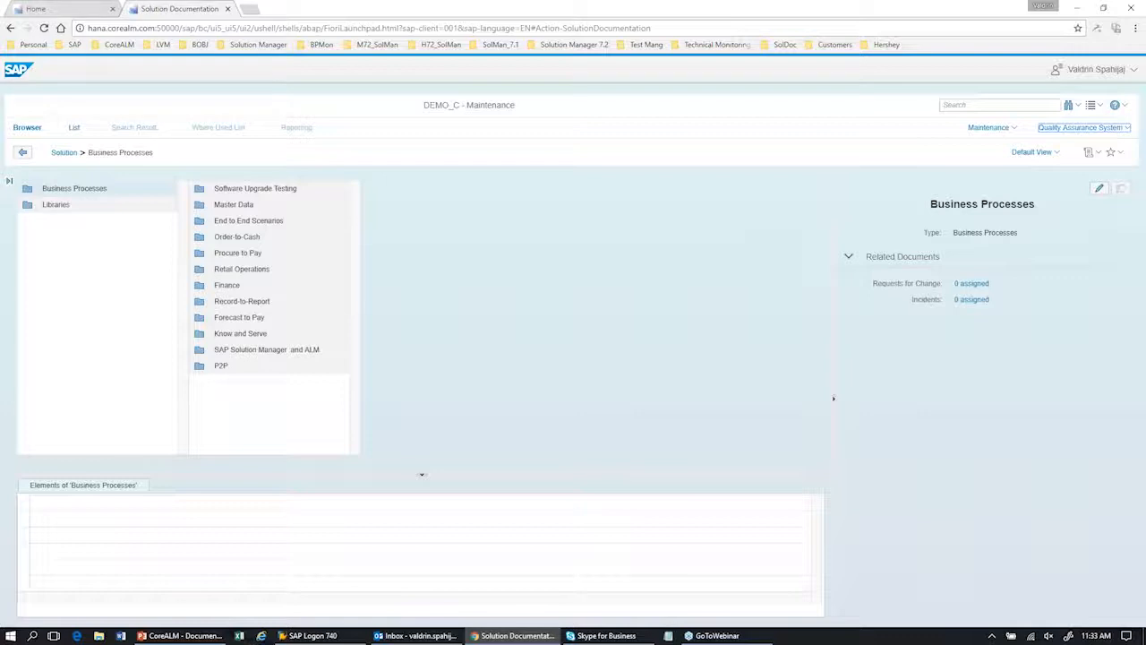
Step: Open the Customer Order Management scenario under Business Processes, Order-to-Cash
{"action": "left_click", "coordinate": [100, 189]}
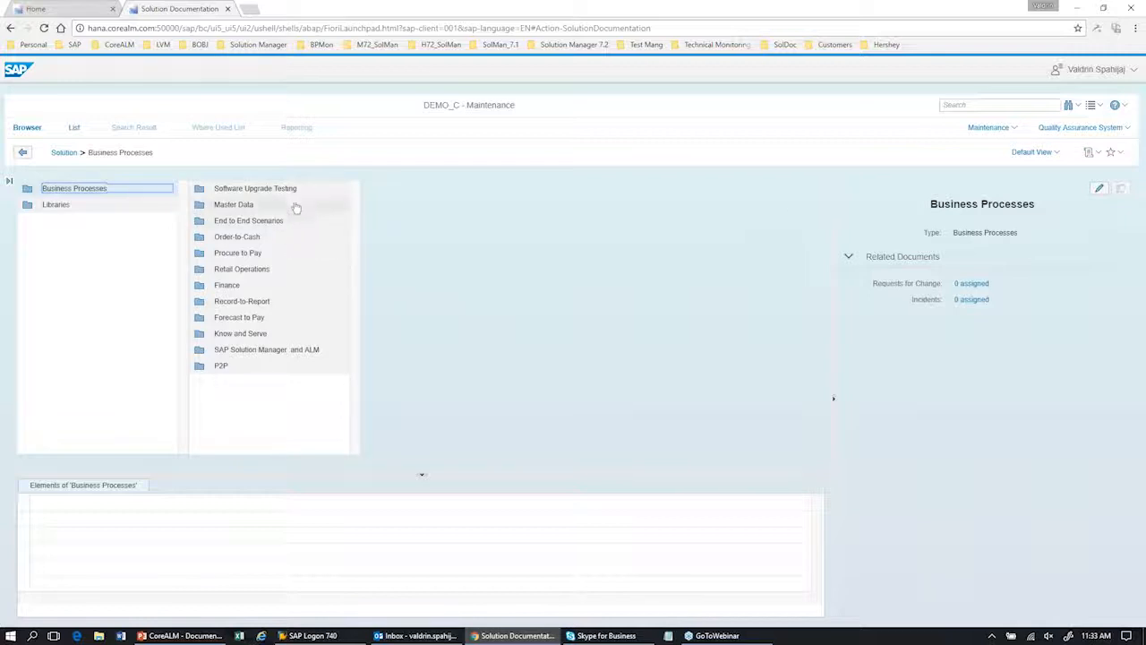
{"action": "left_click", "coordinate": [277, 240]}
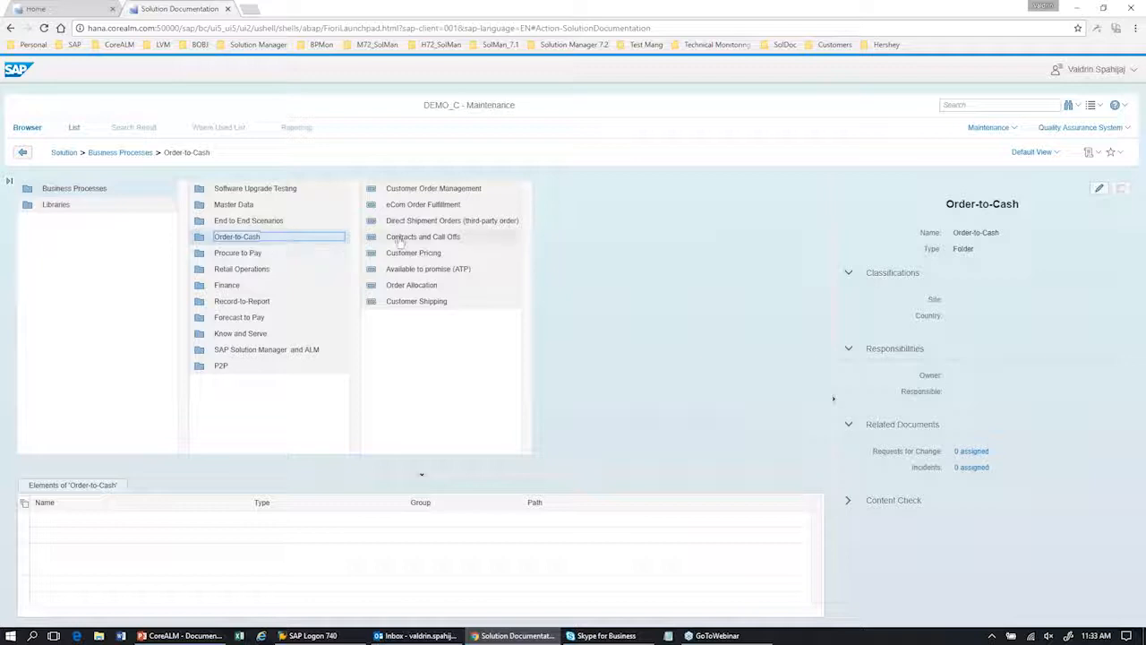
{"action": "left_click", "coordinate": [472, 190]}
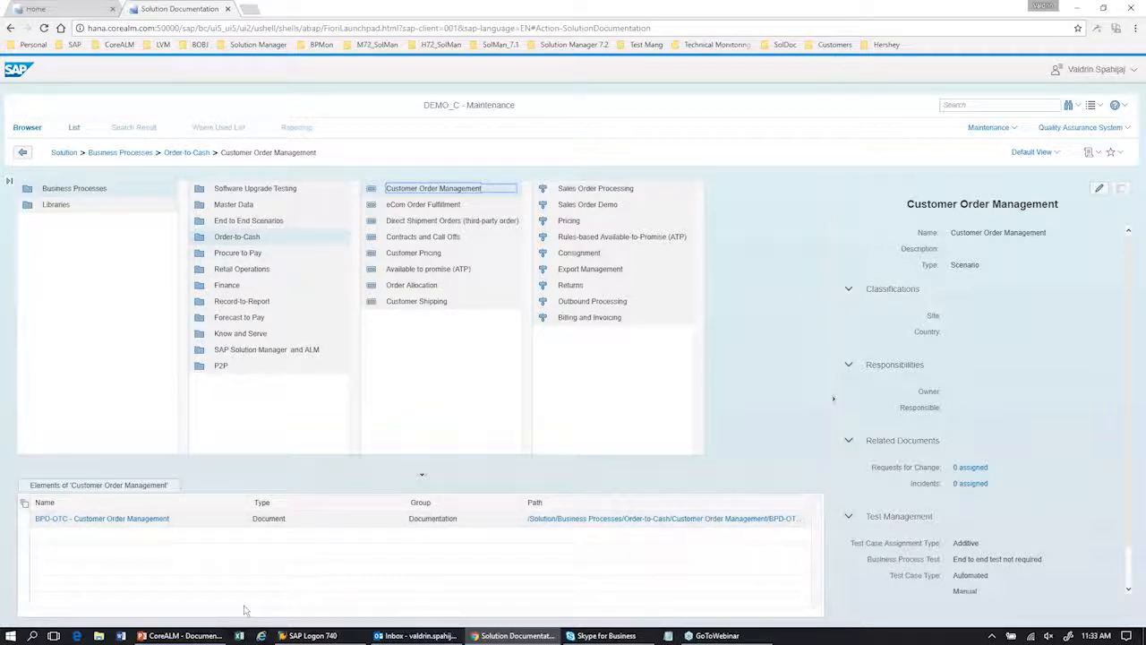
Step: Review the new element types available for the Customer Order Management scenario, including developments, documentation and executables, without creating any
{"action": "right_click", "coordinate": [278, 549]}
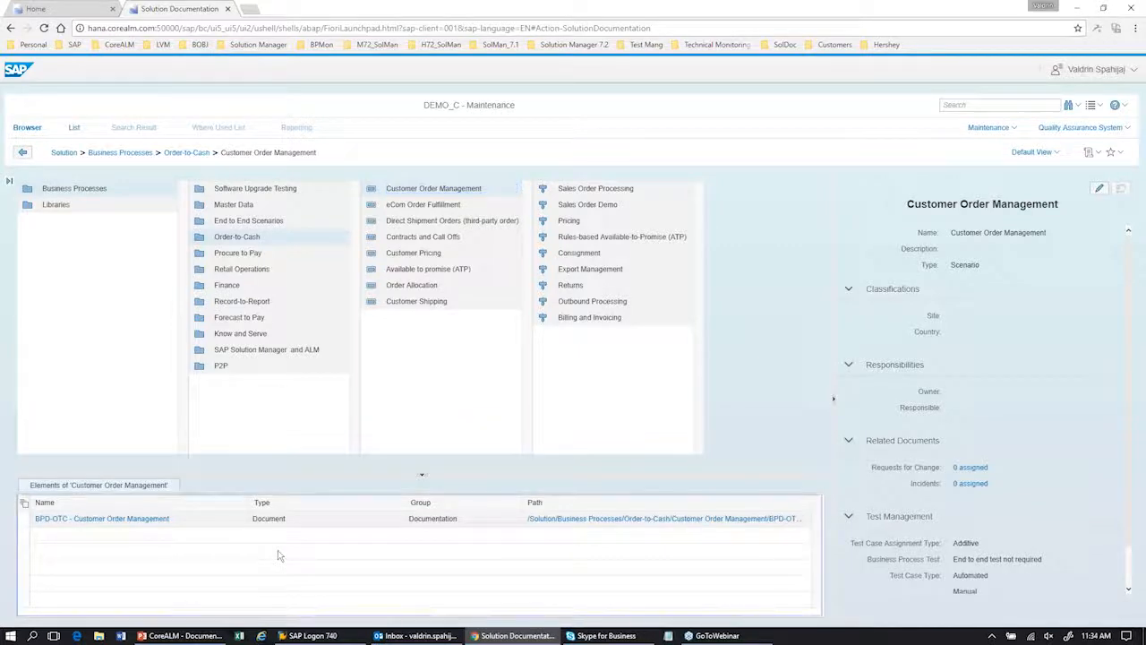
{"action": "mouse_move", "coordinate": [316, 522]}
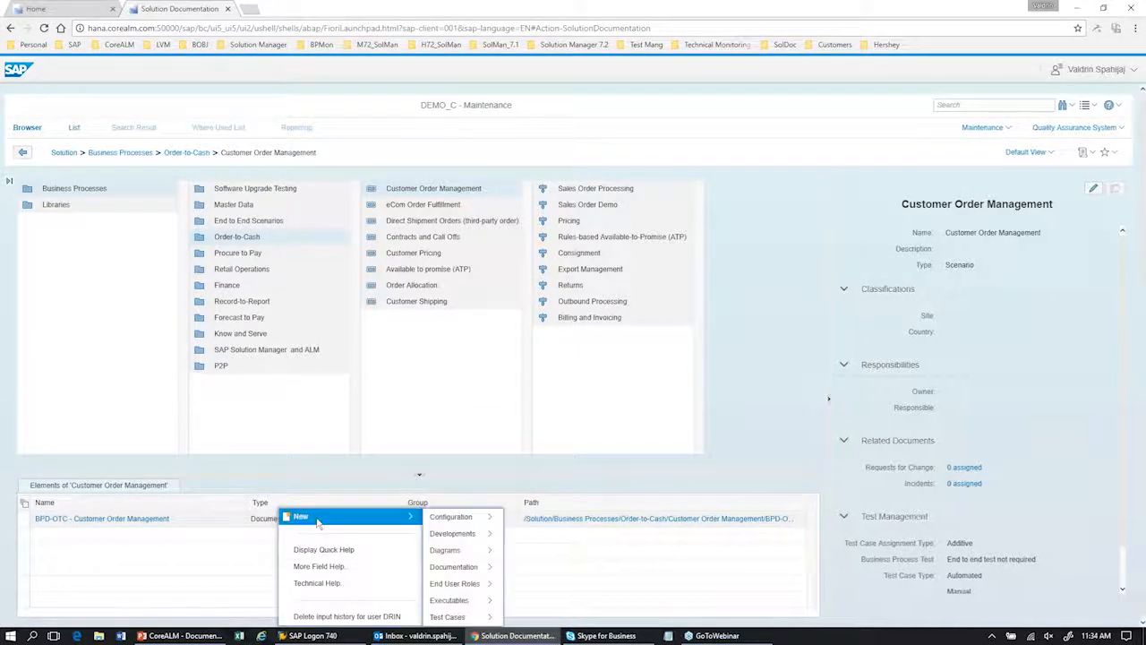
{"action": "mouse_move", "coordinate": [447, 520]}
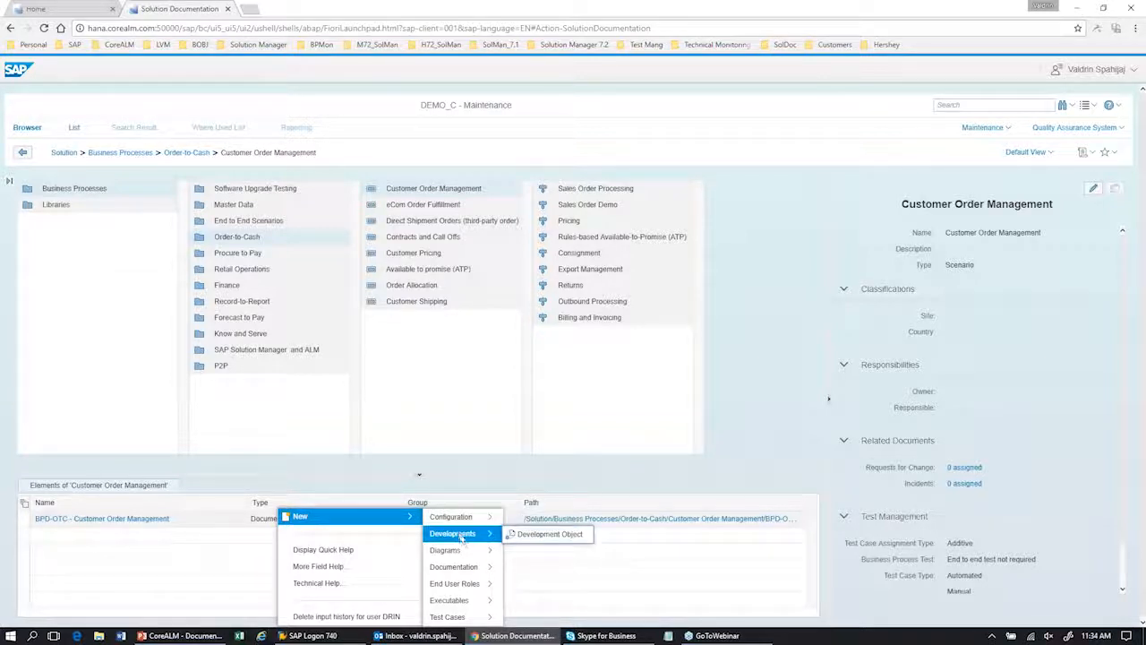
{"action": "mouse_move", "coordinate": [479, 571]}
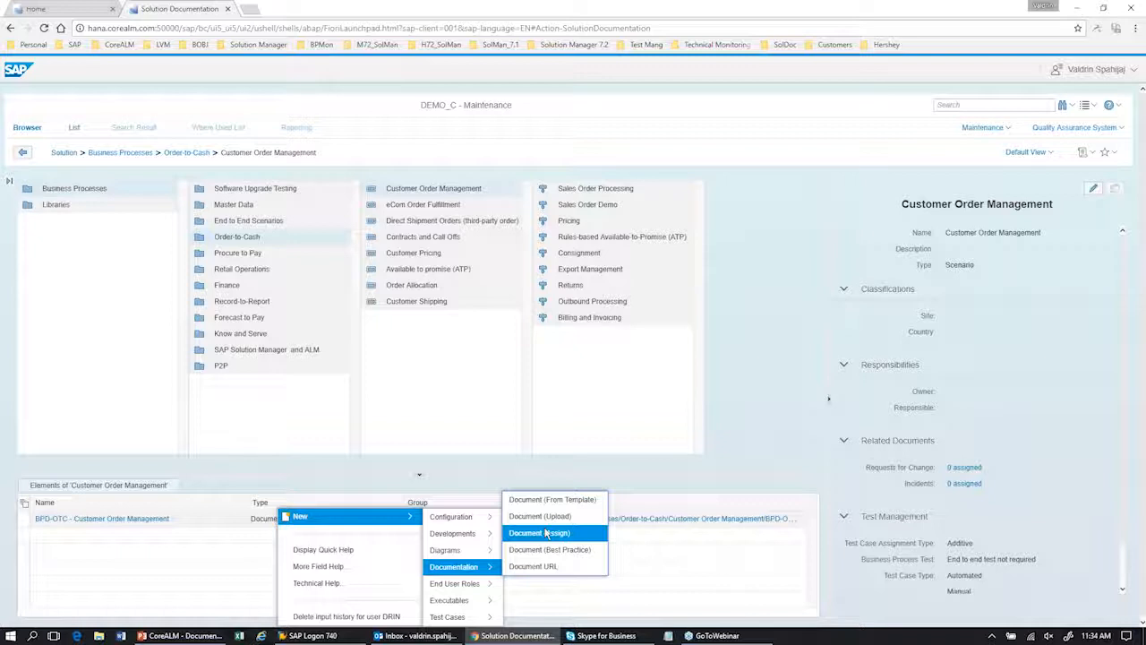
{"action": "mouse_move", "coordinate": [497, 593]}
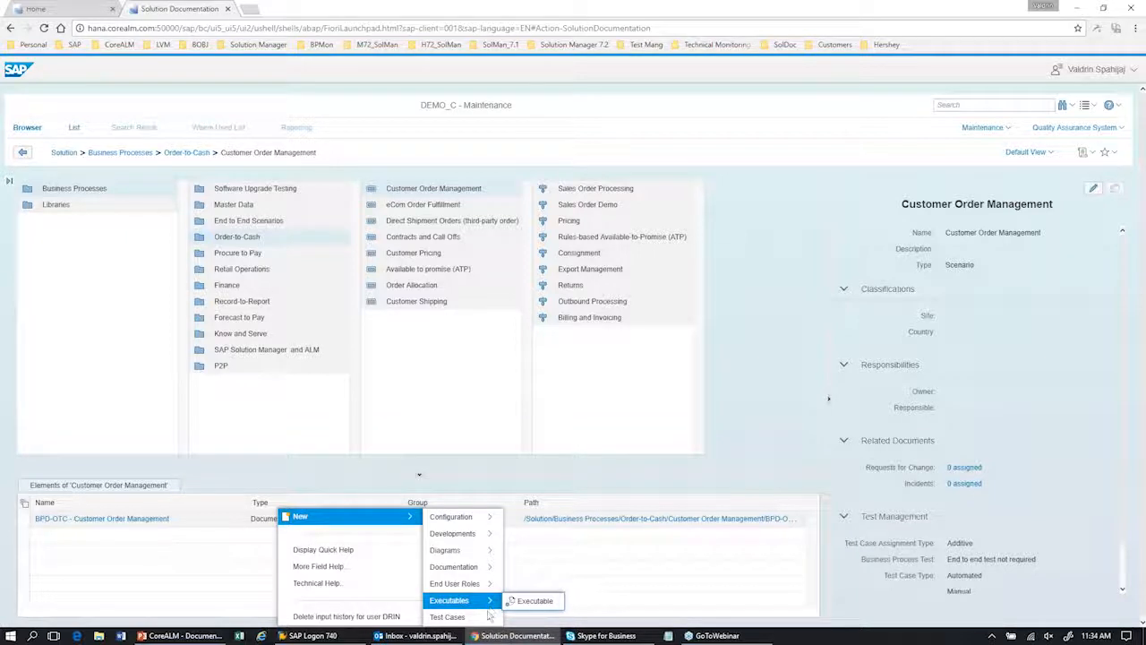
{"action": "left_click", "coordinate": [667, 438]}
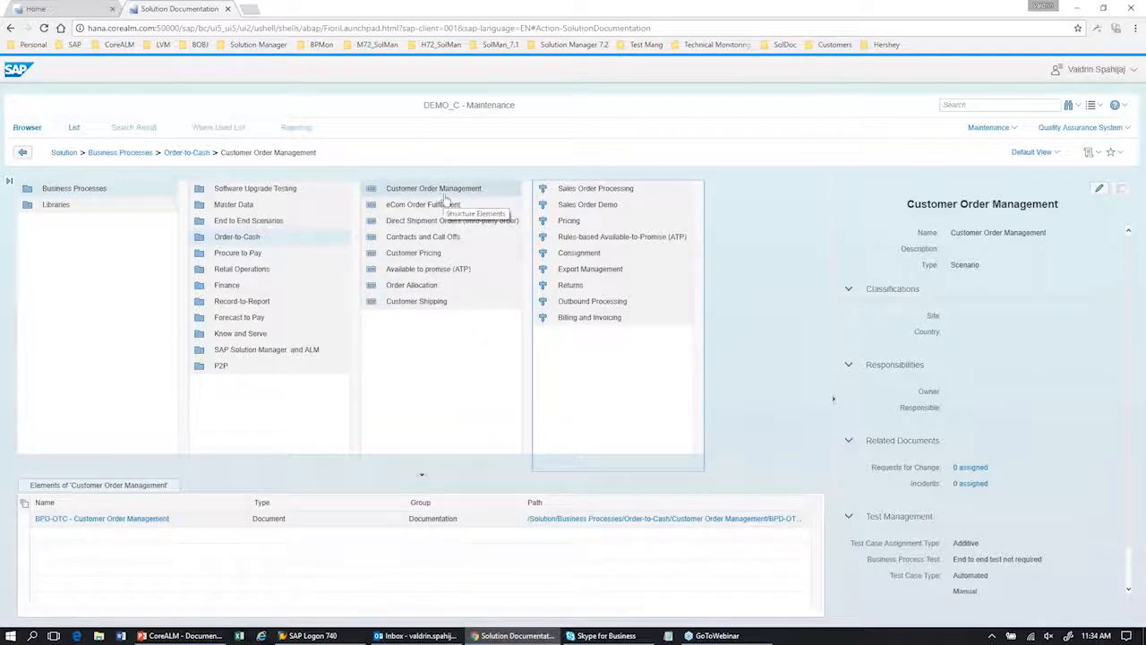
Step: Open the Sales Order Processing process and inspect its BAPI Interface for Market Data, Sales Order Creation and Vendor payments elements
{"action": "left_click", "coordinate": [580, 189]}
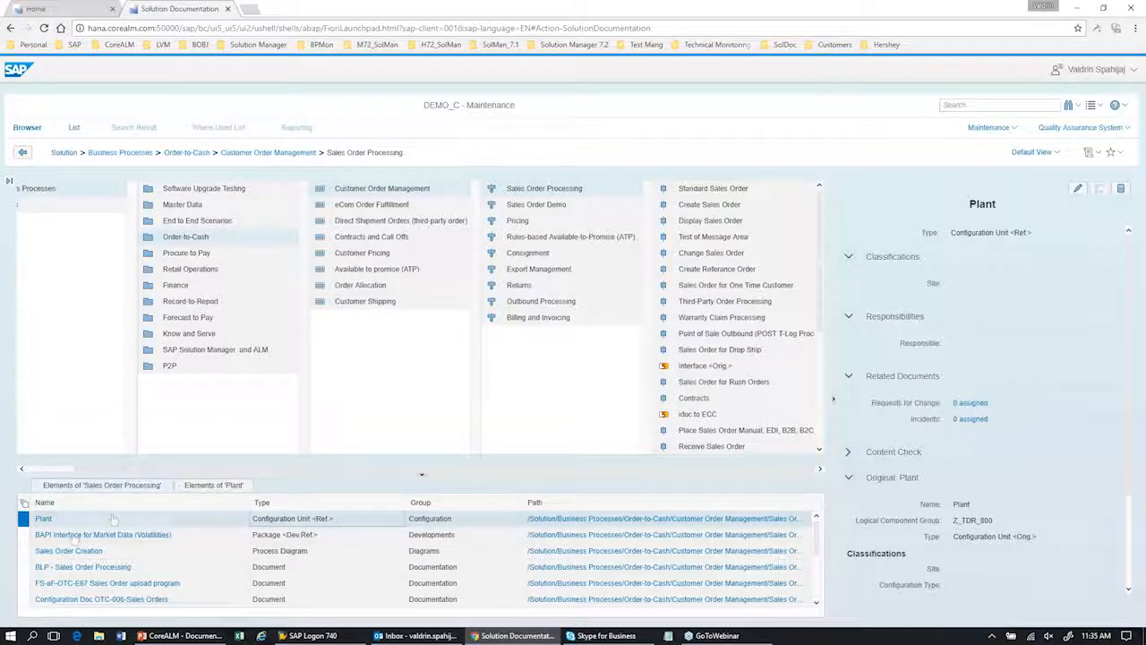
{"action": "left_click", "coordinate": [24, 535]}
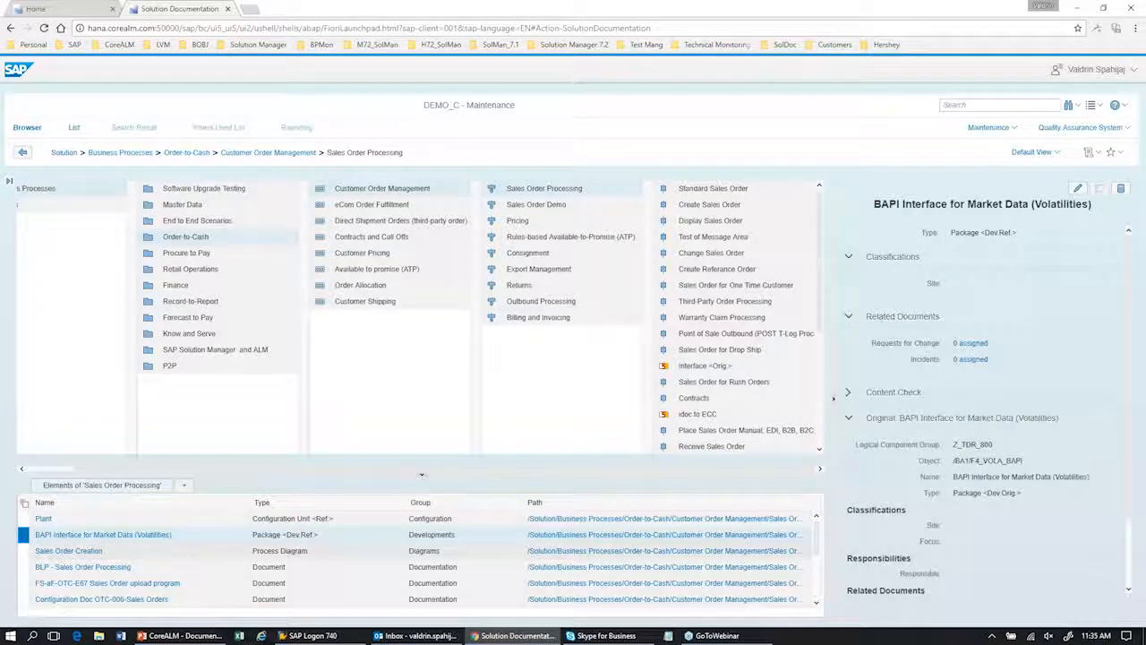
{"action": "left_click", "coordinate": [25, 553]}
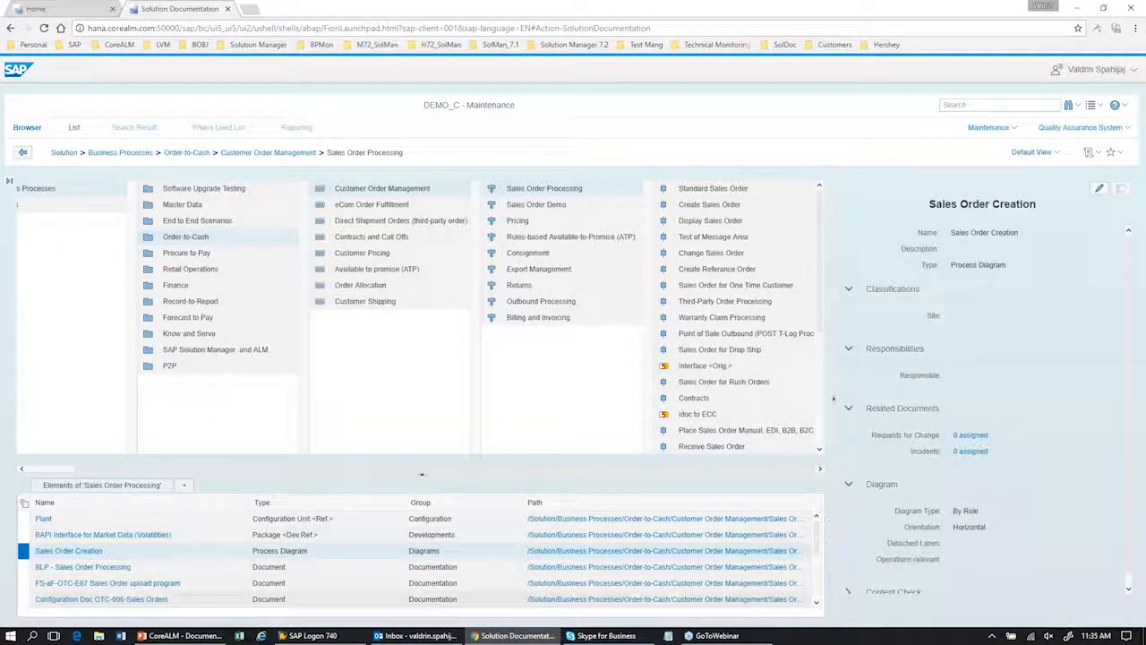
{"action": "left_click", "coordinate": [819, 593]}
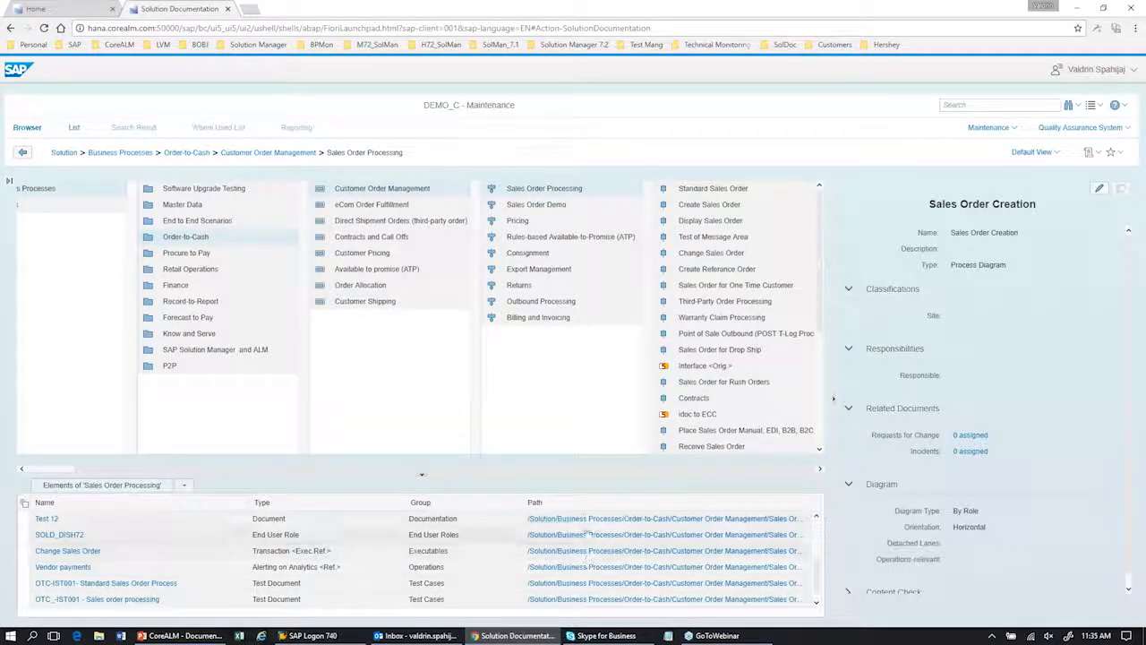
{"action": "left_click", "coordinate": [324, 568]}
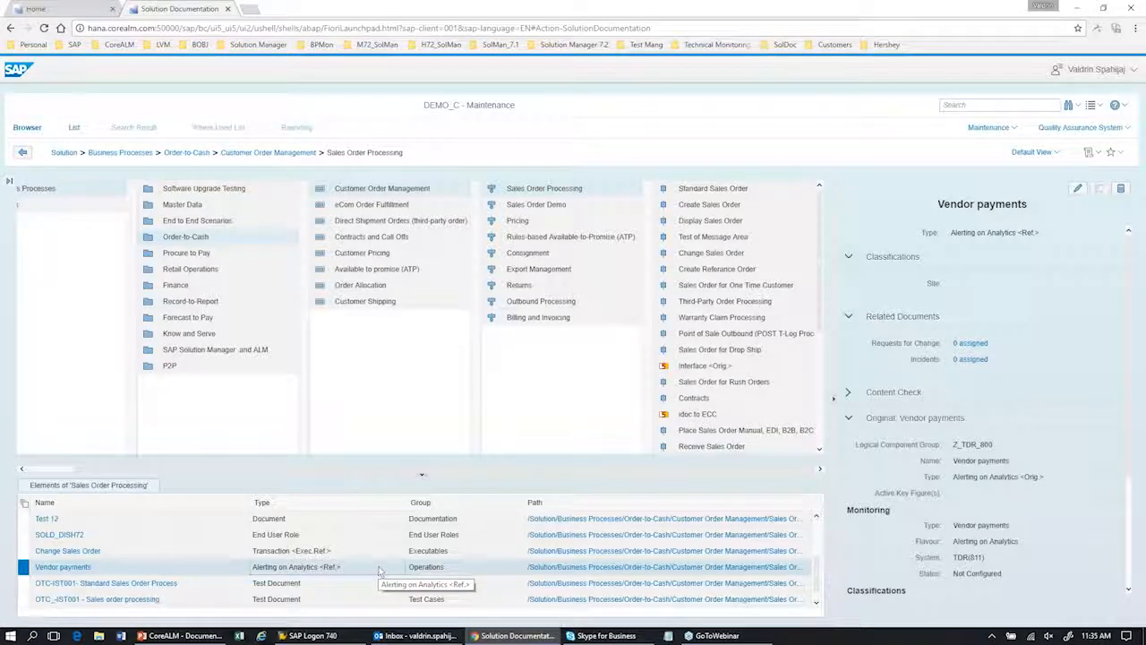
{"action": "left_click", "coordinate": [819, 536]}
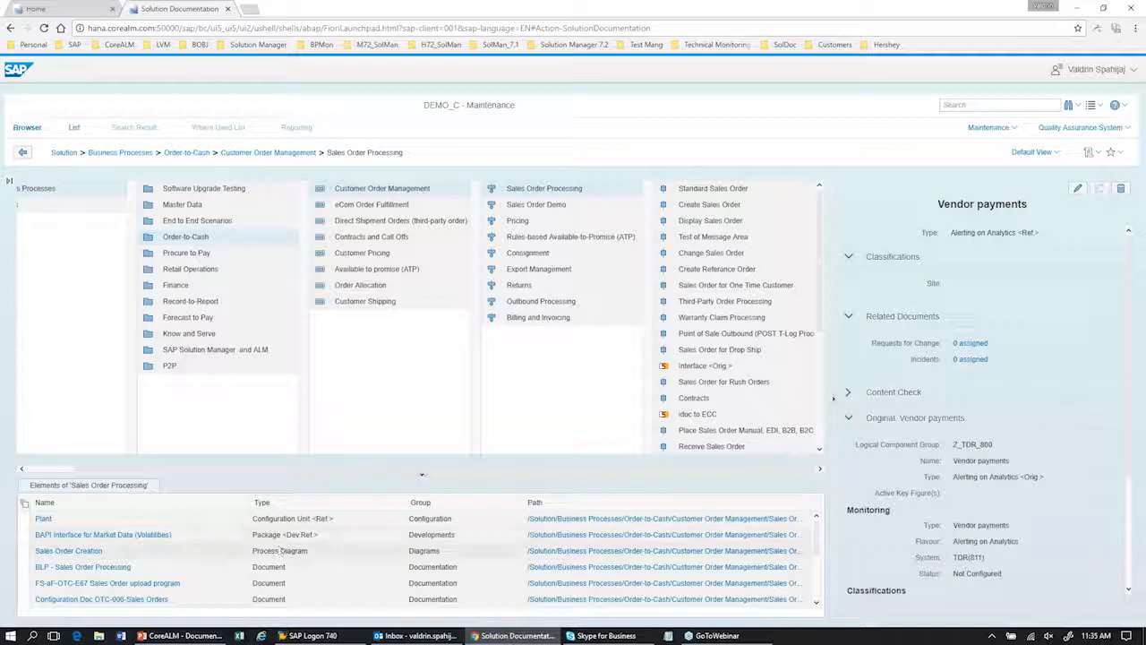
Step: Open the Sales Order Creation diagram and add a start event below the "Determine sales order details from master data" step
{"action": "left_click", "coordinate": [84, 554]}
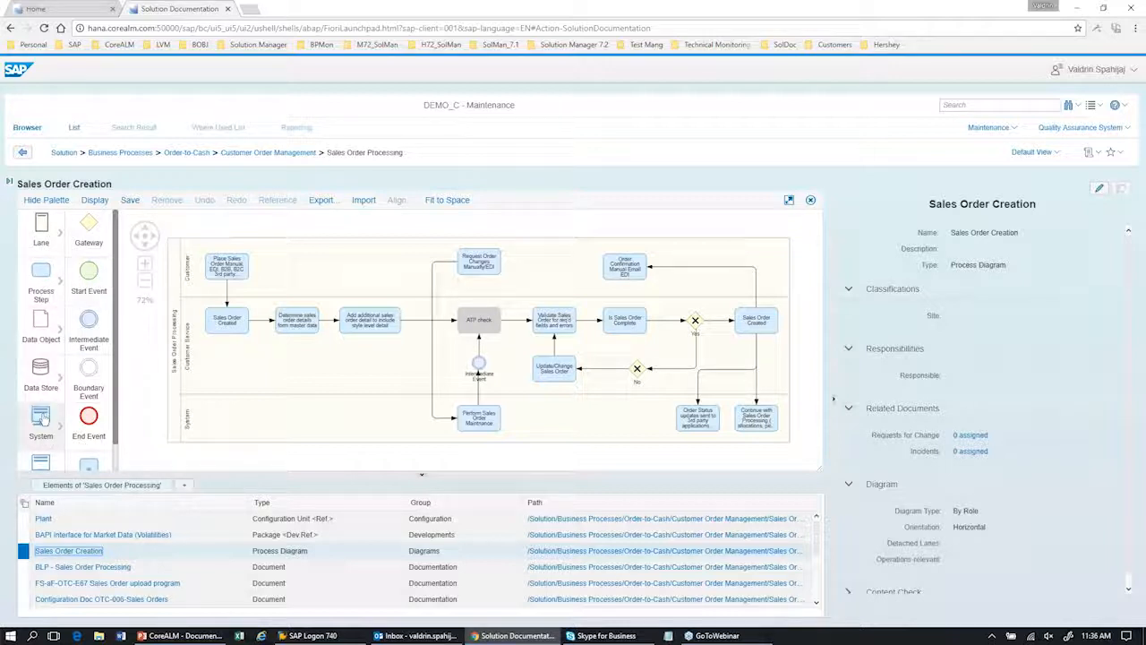
{"action": "scroll", "coordinate": [47, 452], "scroll_direction": "down", "scroll_amount": 2}
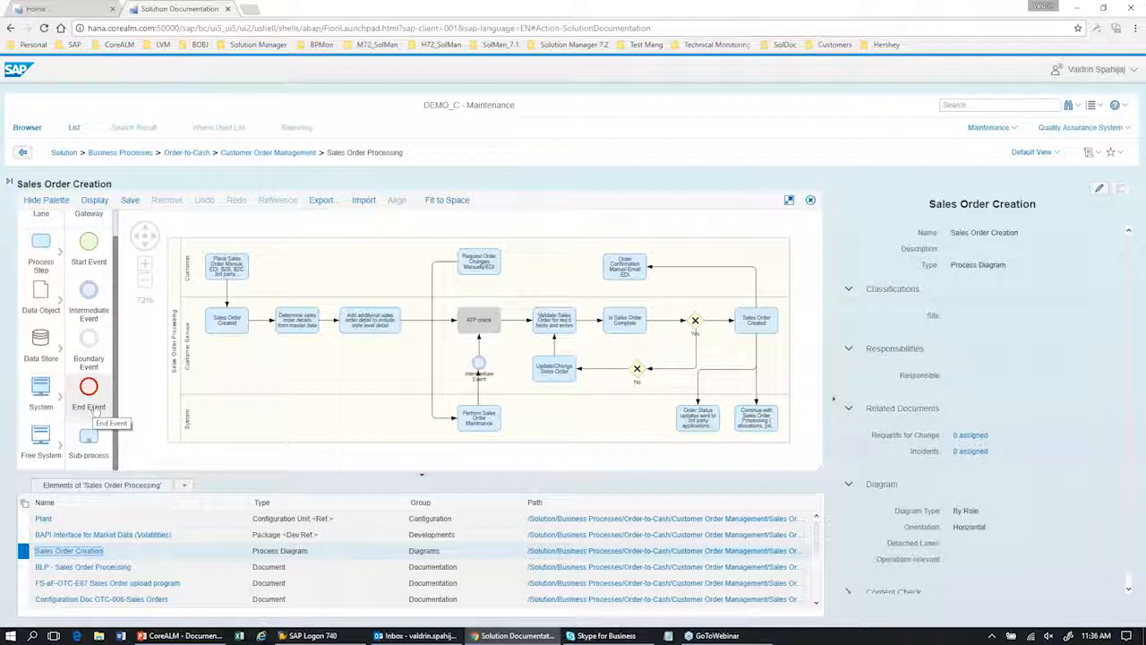
{"action": "scroll", "coordinate": [99, 403], "scroll_direction": "up", "scroll_amount": 1}
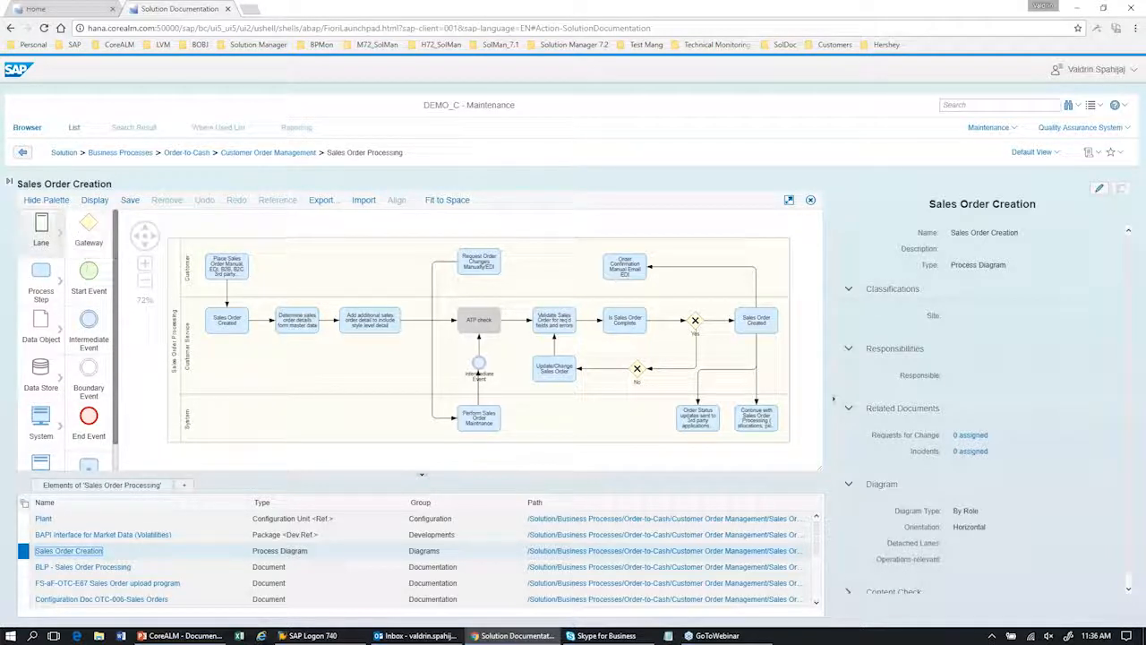
{"action": "left_click_drag", "start_coordinate": [92, 287], "coordinate": [300, 356]}
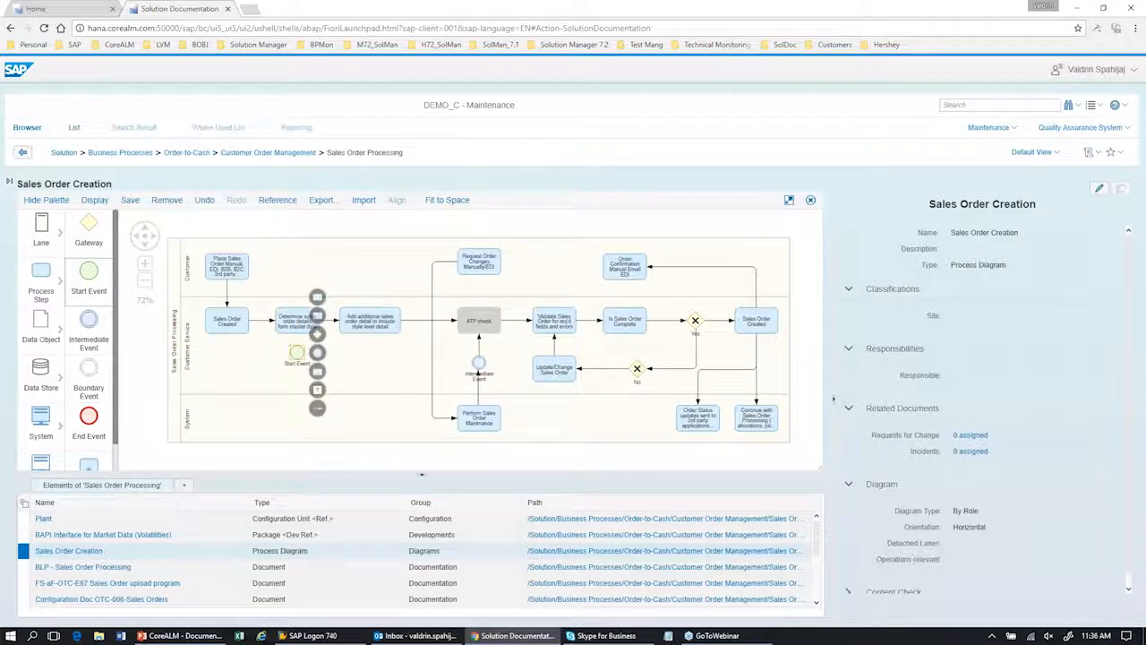
Step: Remove the new start event from the Sales Order Creation diagram and close the diagram without saving
{"action": "left_click", "coordinate": [167, 200]}
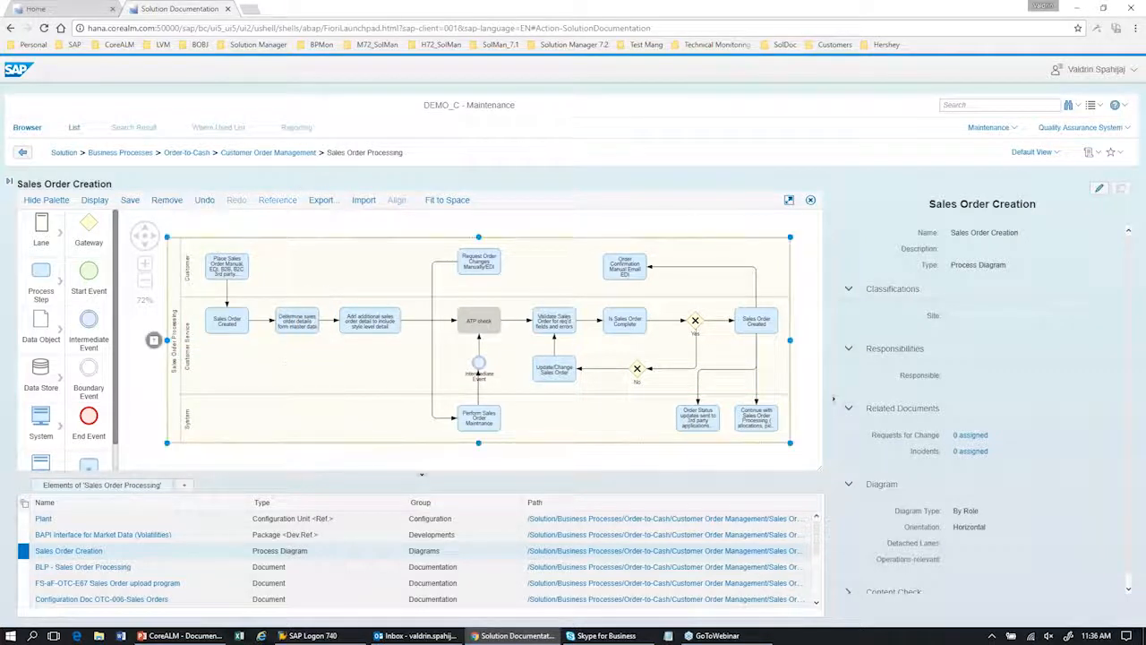
{"action": "left_click", "coordinate": [811, 201]}
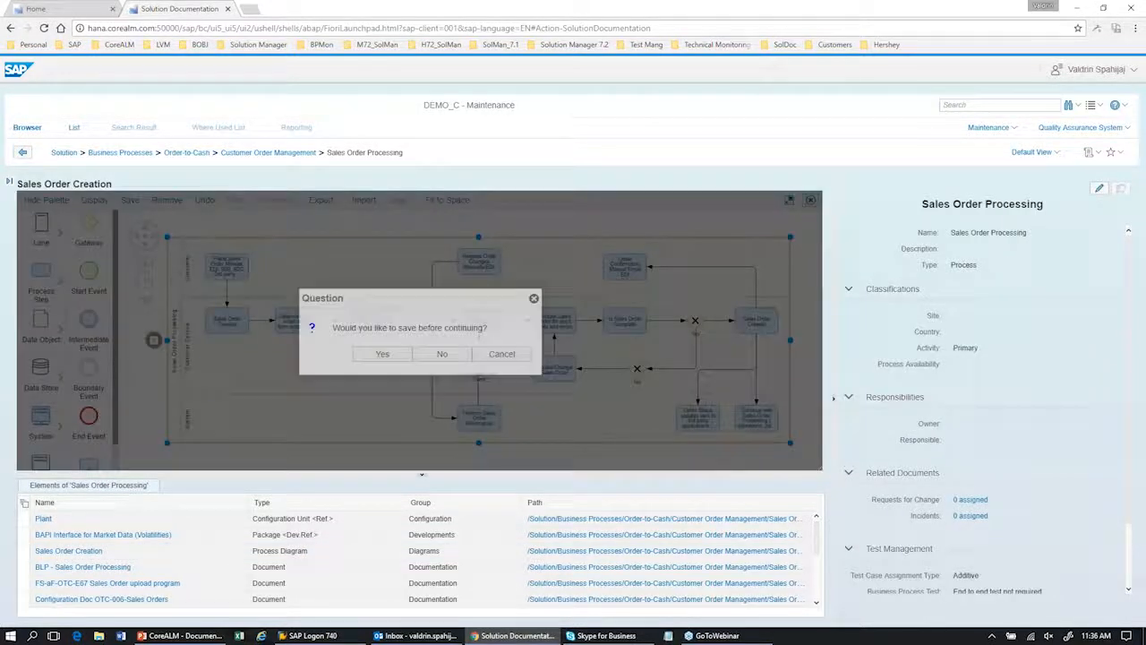
{"action": "left_click", "coordinate": [439, 356]}
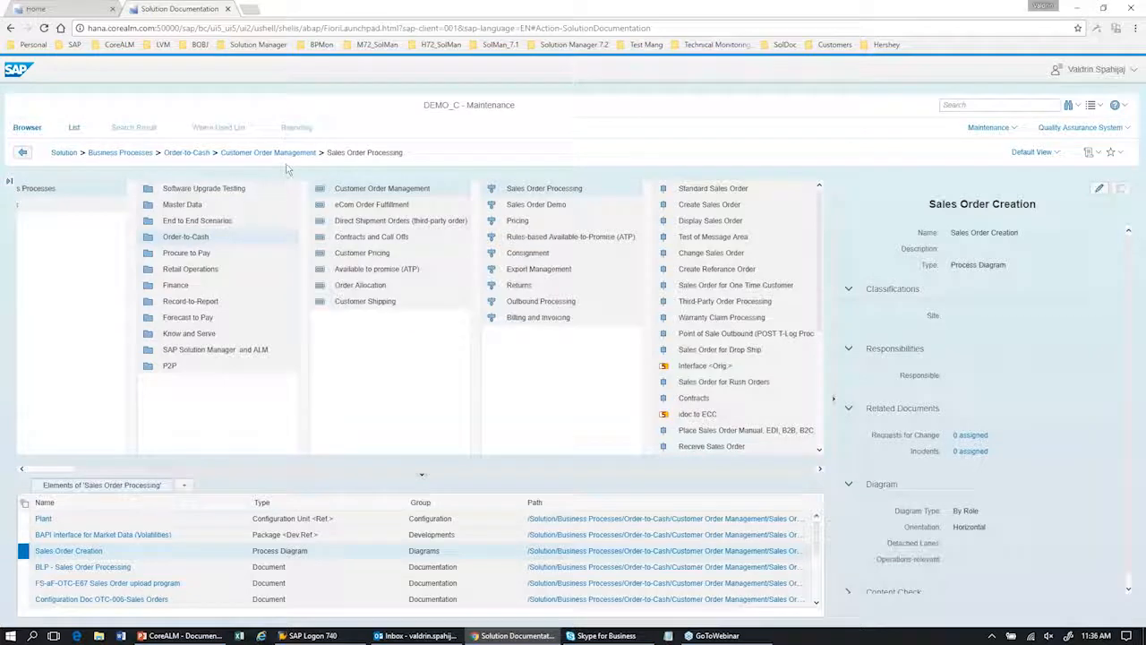
Step: Open the Standard Sales Order process step and inspect the attributes of its Display Sales Order transaction
{"action": "left_click", "coordinate": [725, 191]}
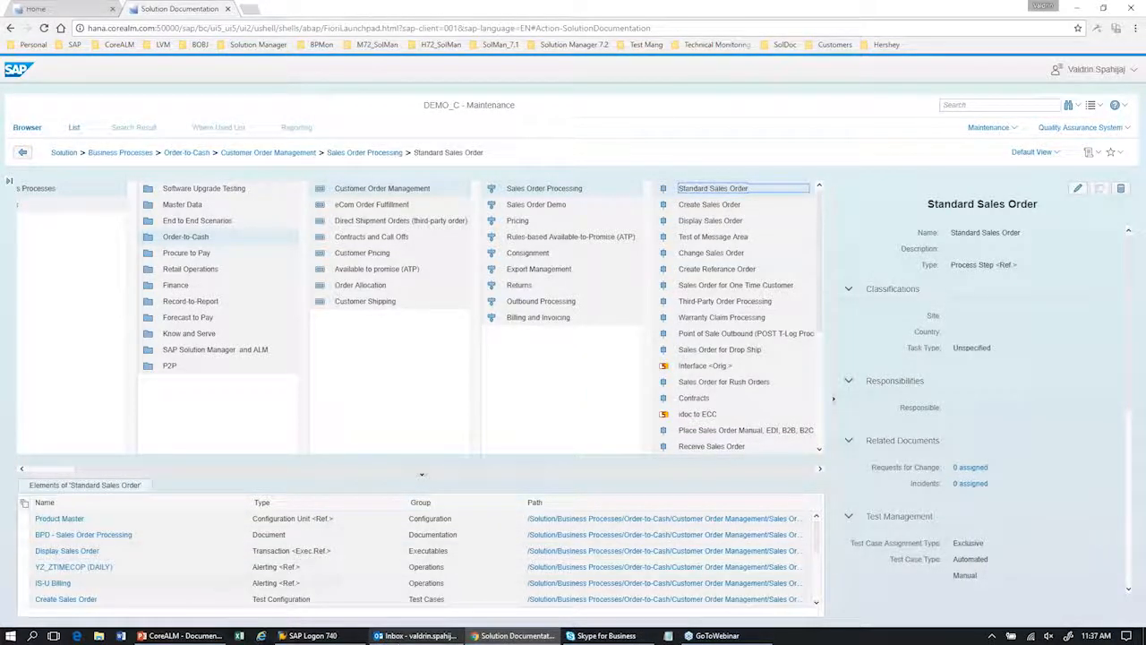
{"action": "left_click", "coordinate": [23, 556]}
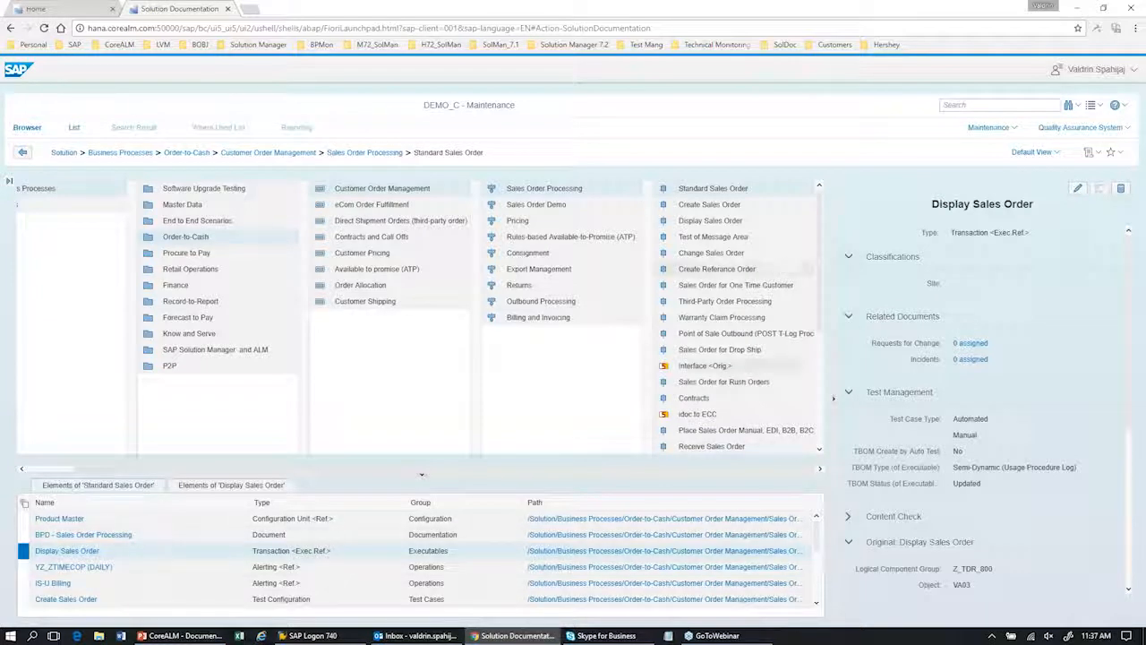
Step: Go back to the solution root, open Libraries, and examine the contents of the Process Step Library and Interface Library
{"action": "left_click", "coordinate": [65, 156]}
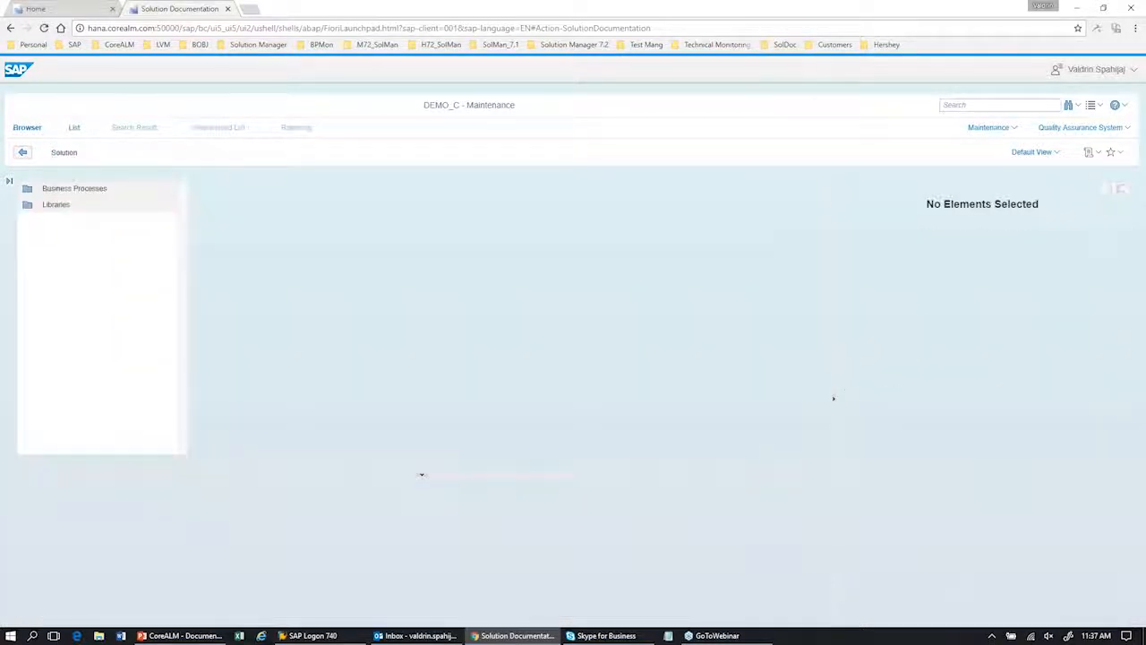
{"action": "left_click", "coordinate": [80, 206]}
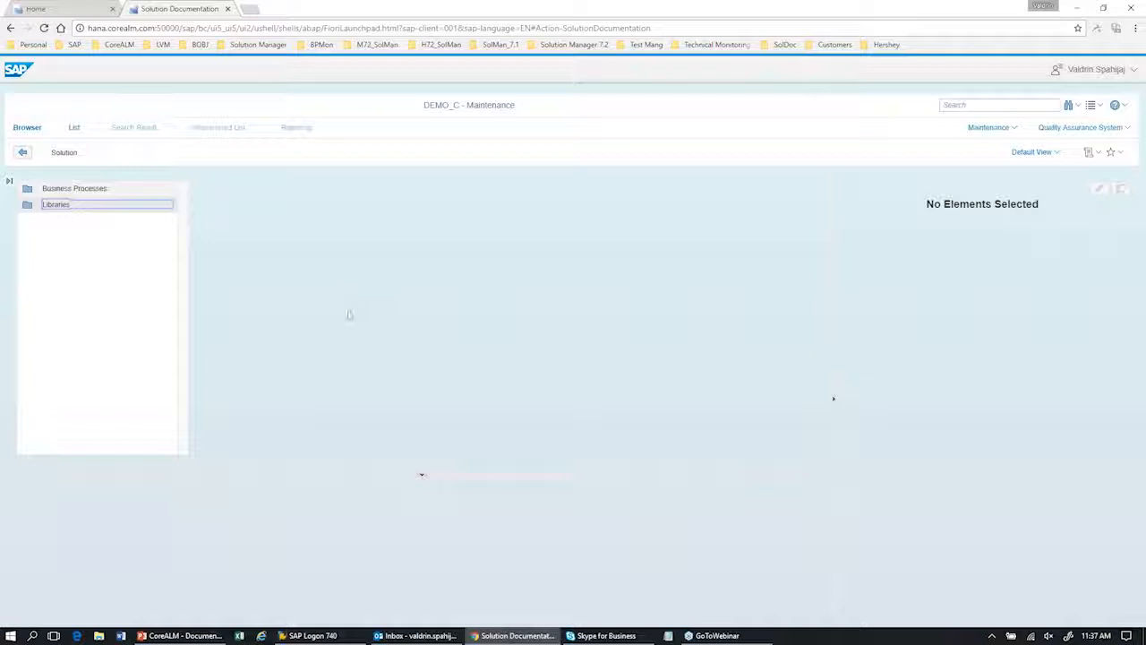
{"action": "left_click", "coordinate": [293, 190]}
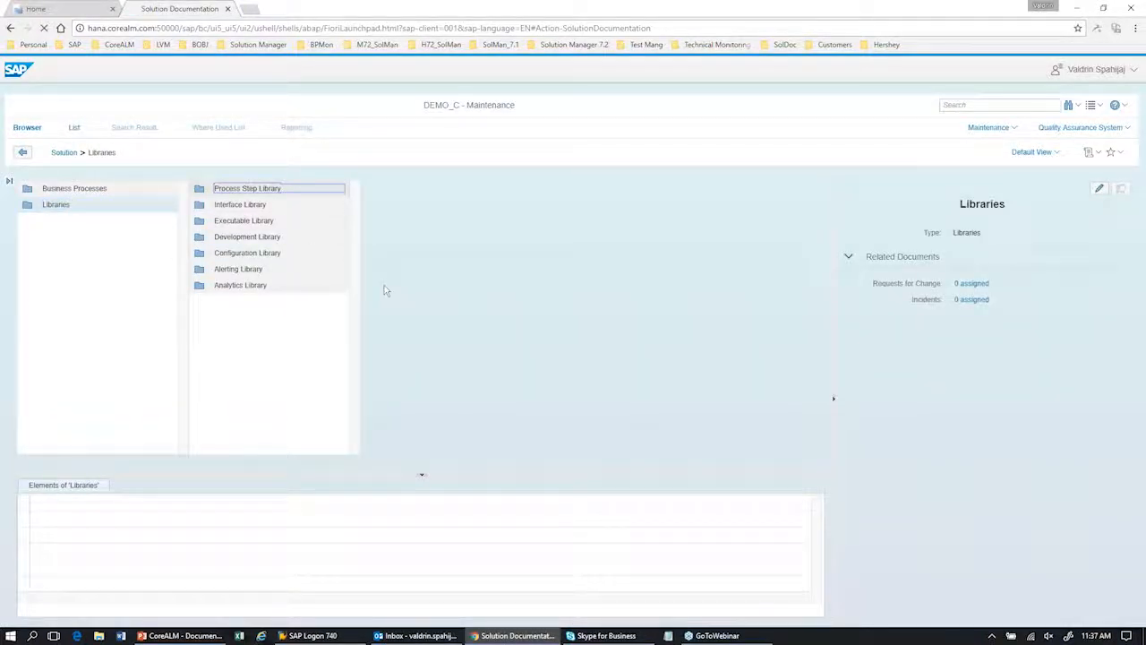
{"action": "left_click_drag", "start_coordinate": [302, 216], "coordinate": [358, 211]}
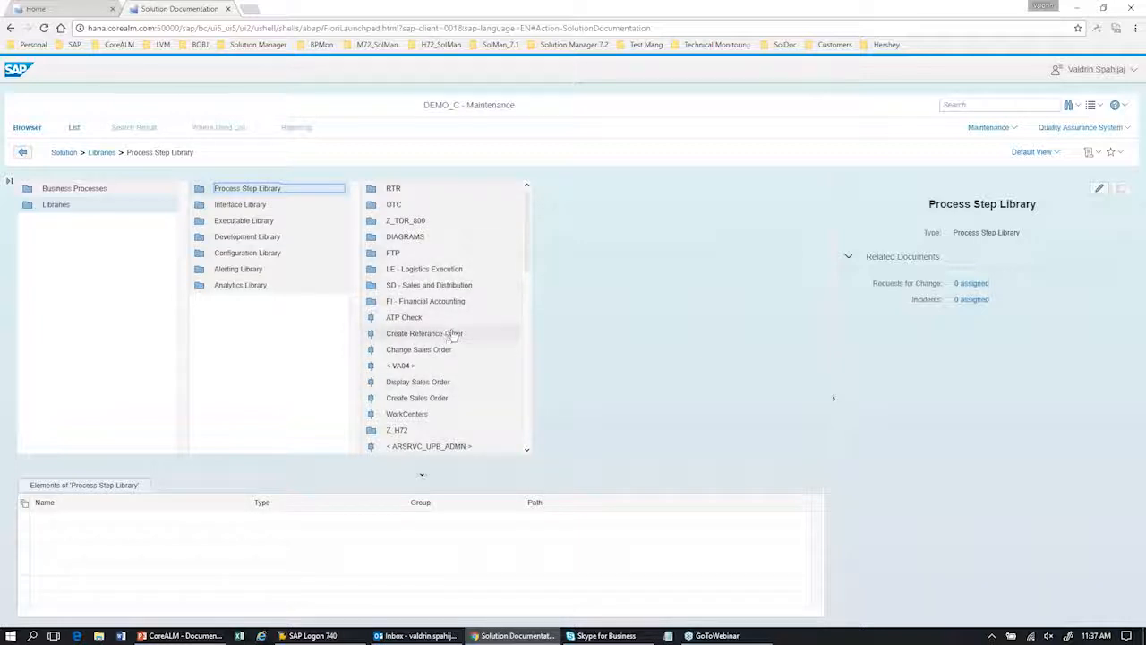
{"action": "left_click", "coordinate": [304, 210]}
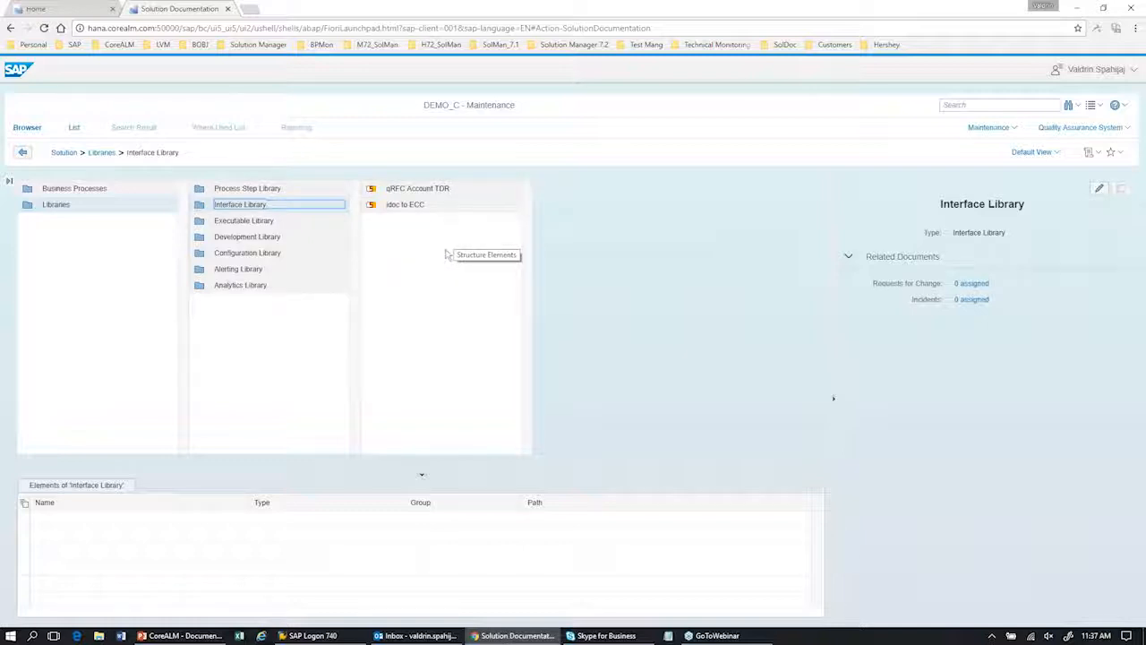
Step: Examine the Z_TDR_800 folders, viewing FI in the Executable Library and CA in the Development Library
{"action": "left_click", "coordinate": [289, 223]}
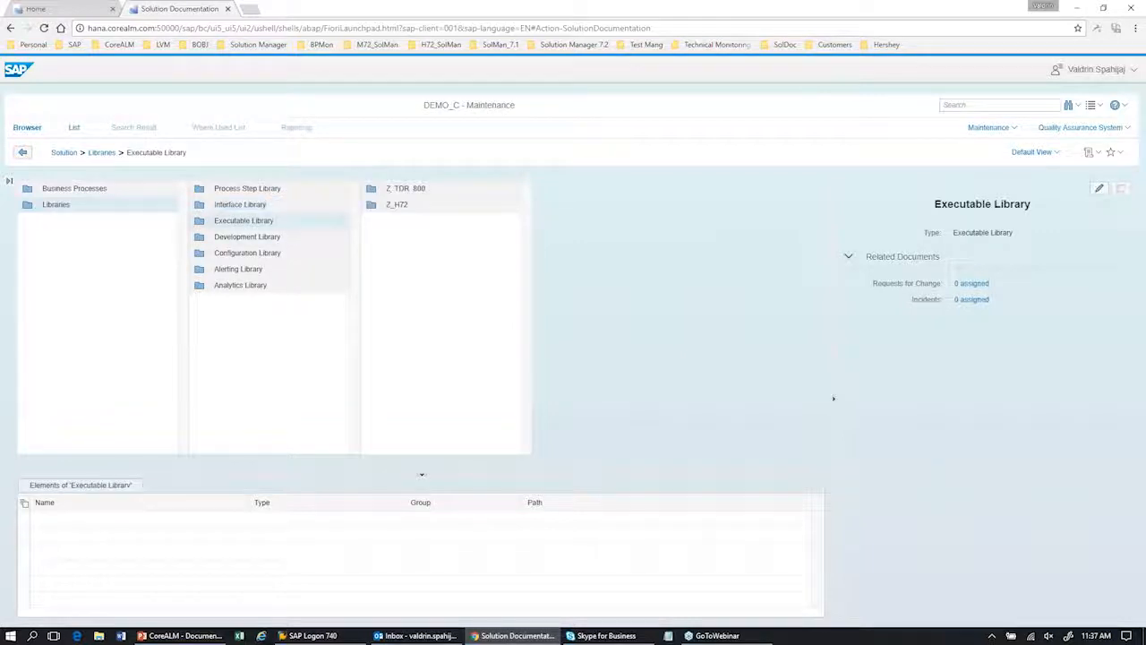
{"action": "left_click", "coordinate": [398, 192]}
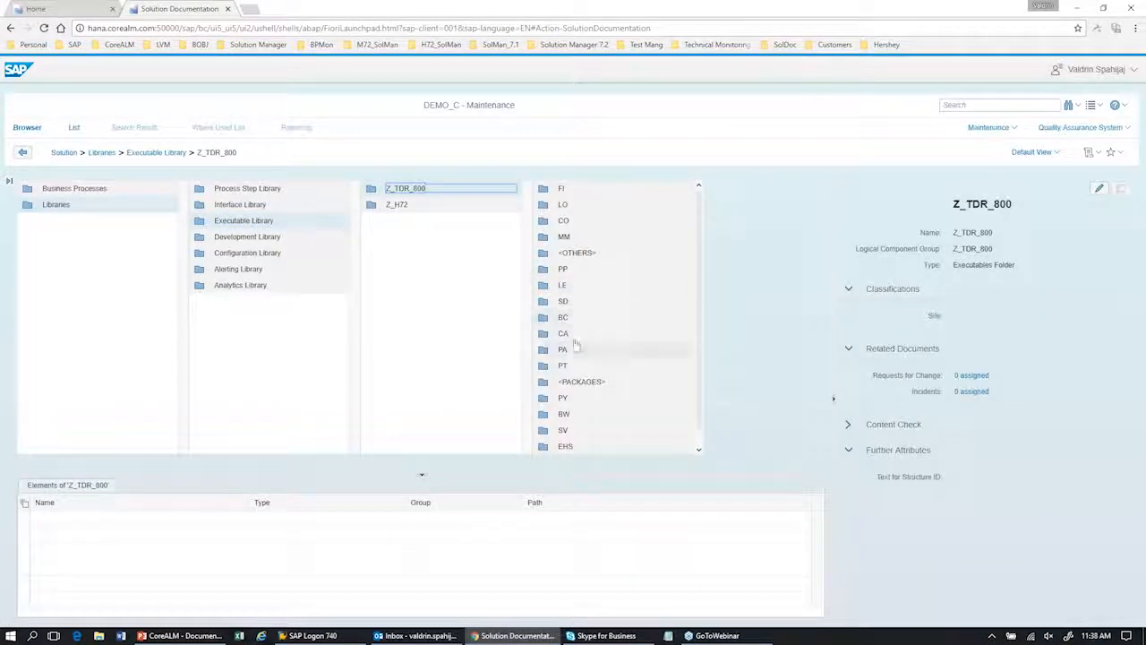
{"action": "left_click", "coordinate": [591, 193]}
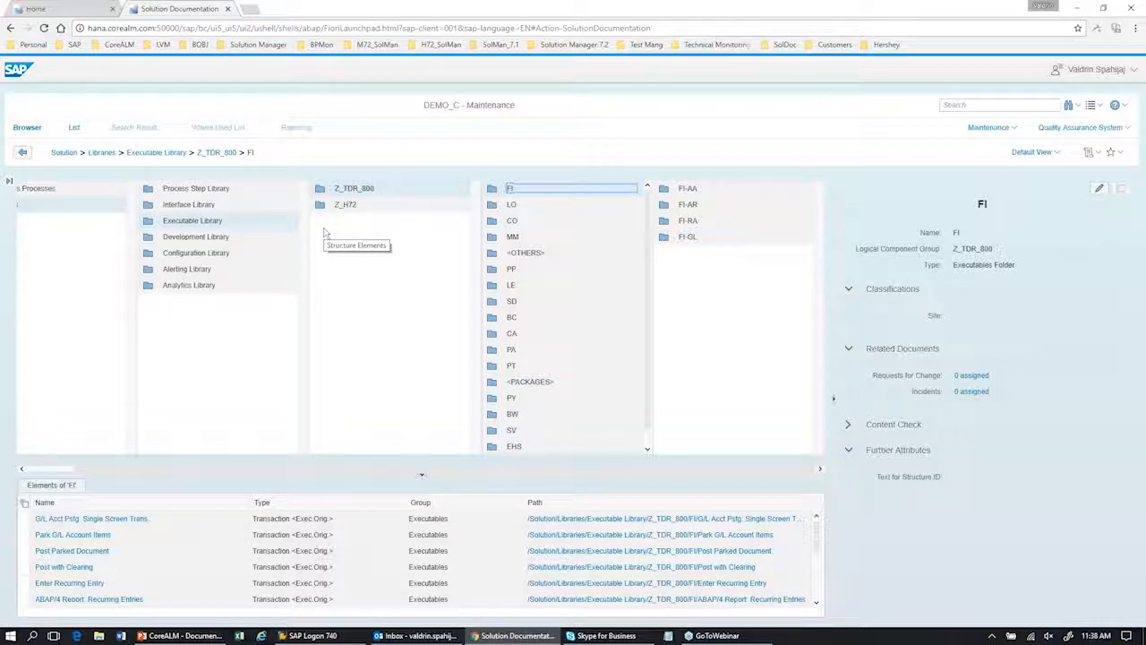
{"action": "left_click", "coordinate": [253, 244]}
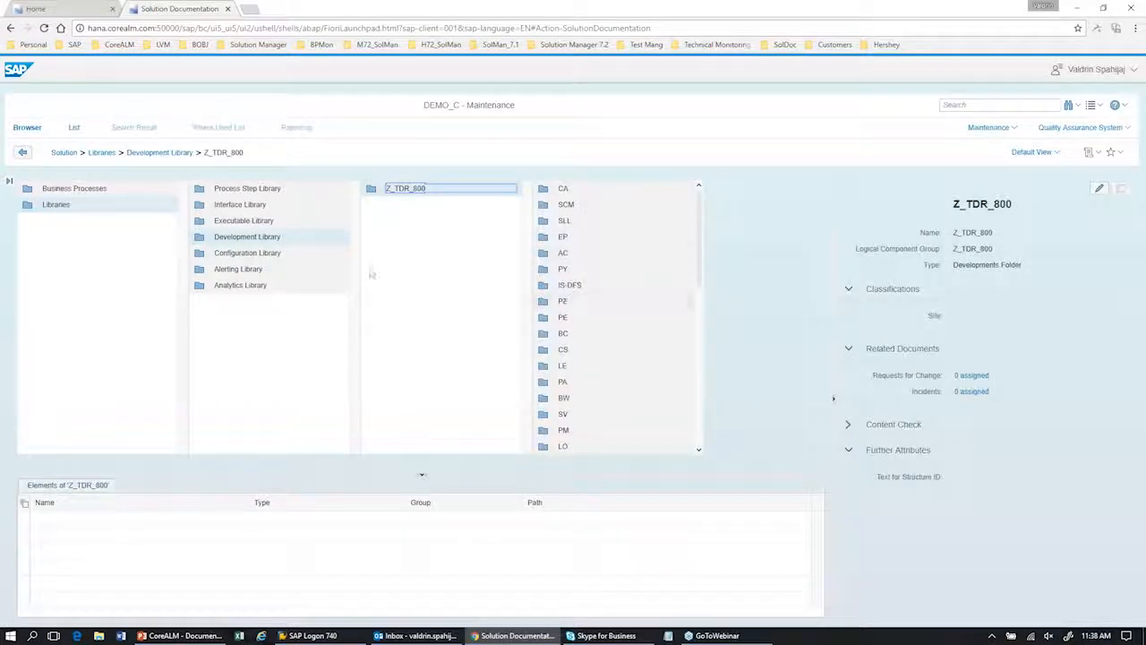
{"action": "left_click", "coordinate": [611, 193]}
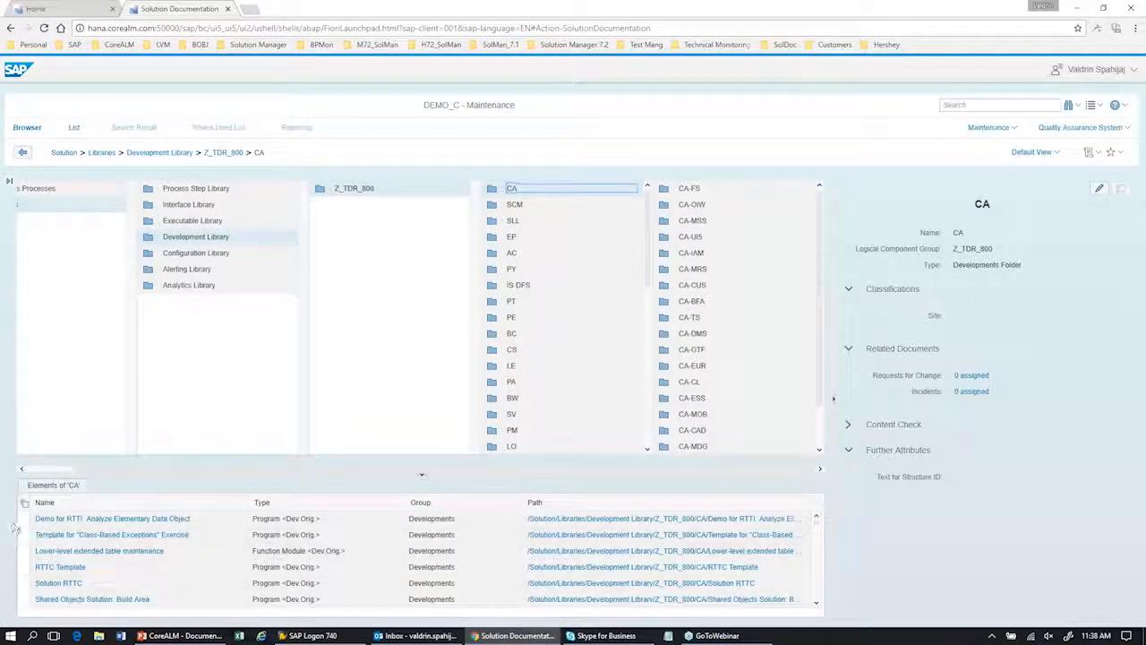
Step: Open the Plant configuration unit in the Configuration Library and inspect its Plant Connectivity IMG object
{"action": "left_click", "coordinate": [201, 254]}
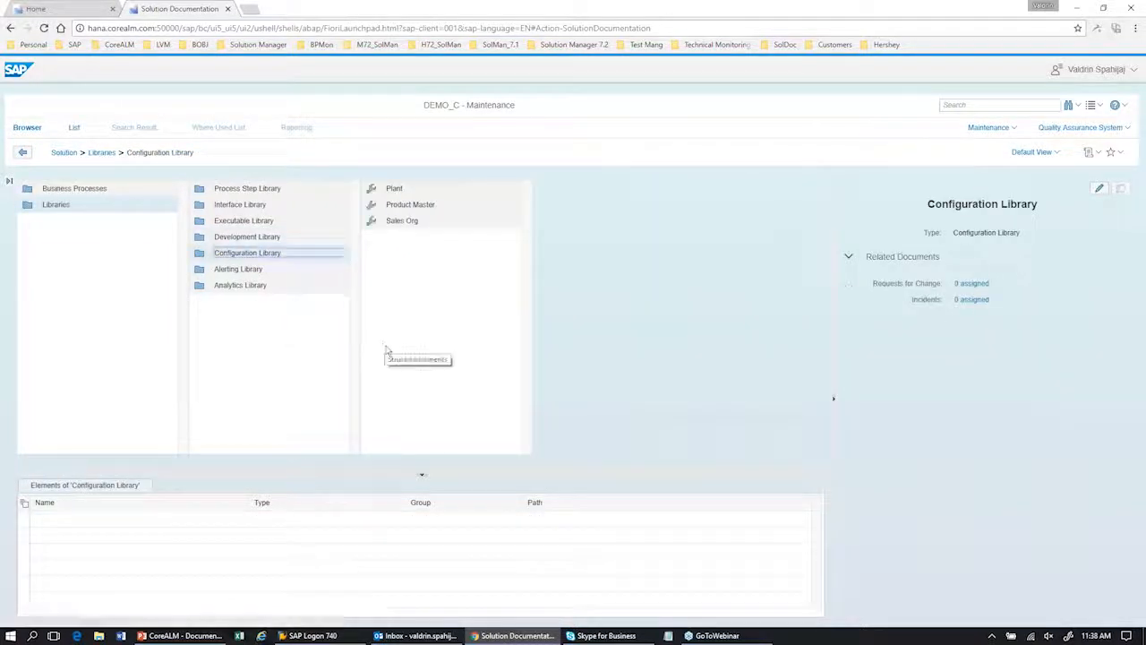
{"action": "left_click", "coordinate": [385, 188]}
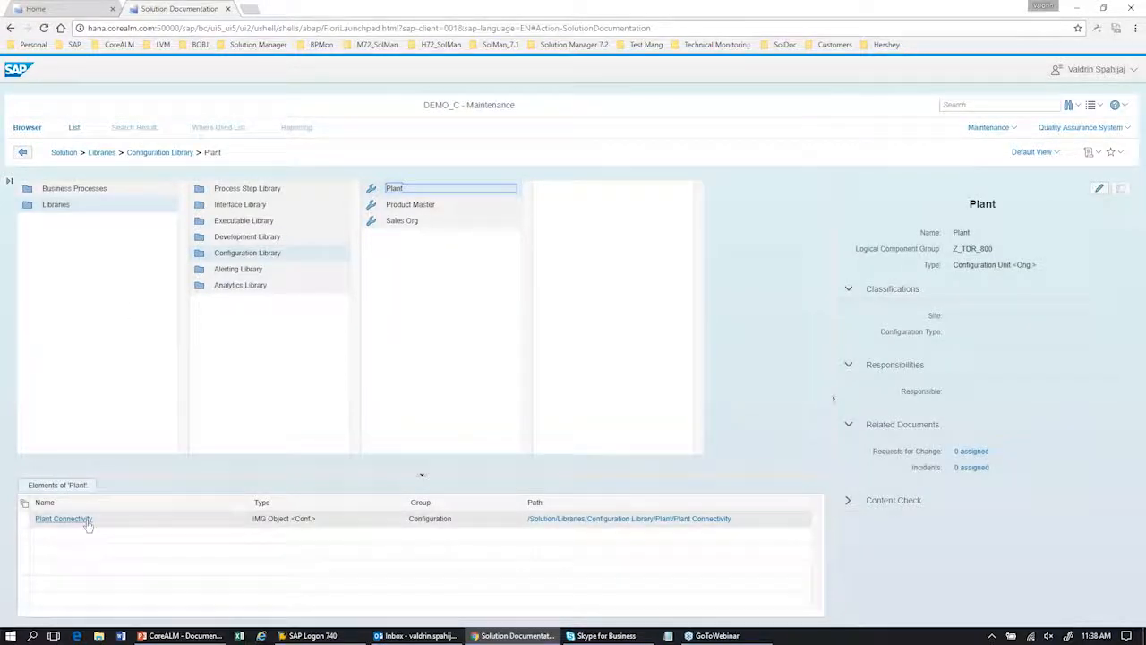
{"action": "left_click", "coordinate": [25, 520]}
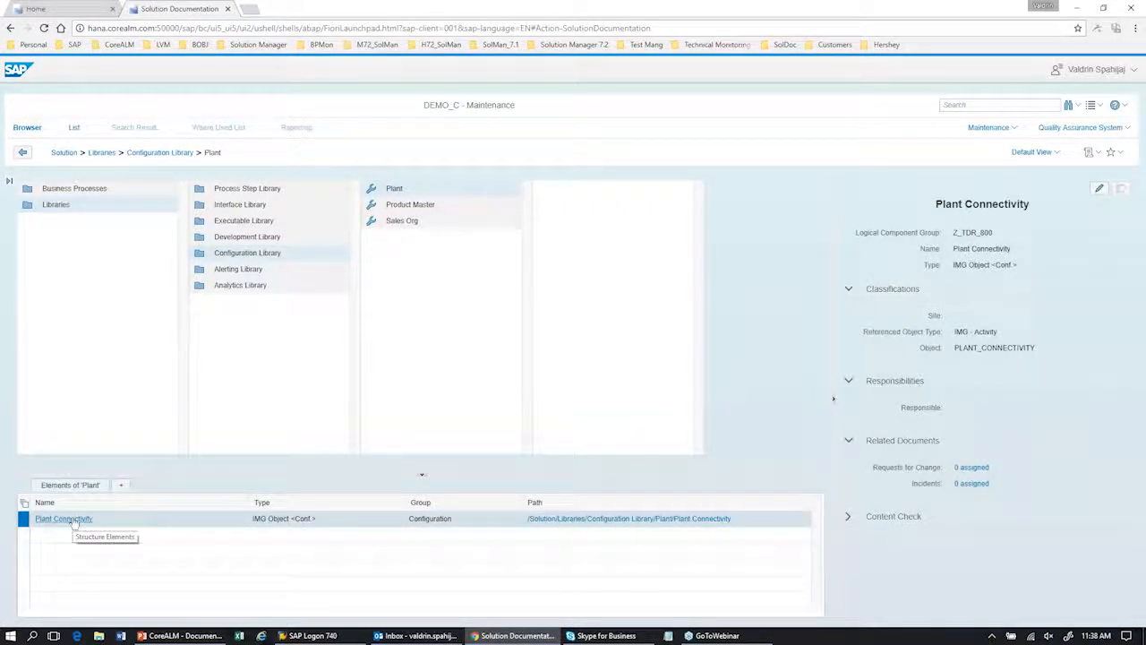
{"action": "left_click_drag", "start_coordinate": [255, 526], "coordinate": [309, 525]}
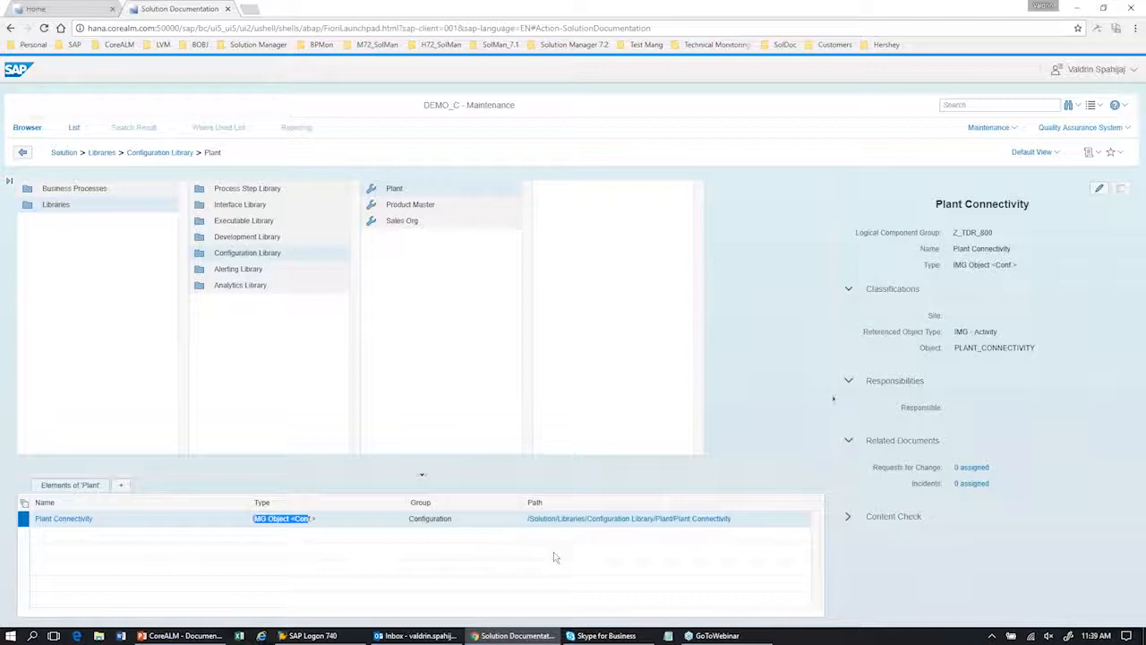
Step: Select the Sales Order Created alert under ECC Alerting in the Alerting Library and switch the system role to Production System
{"action": "left_click", "coordinate": [278, 271]}
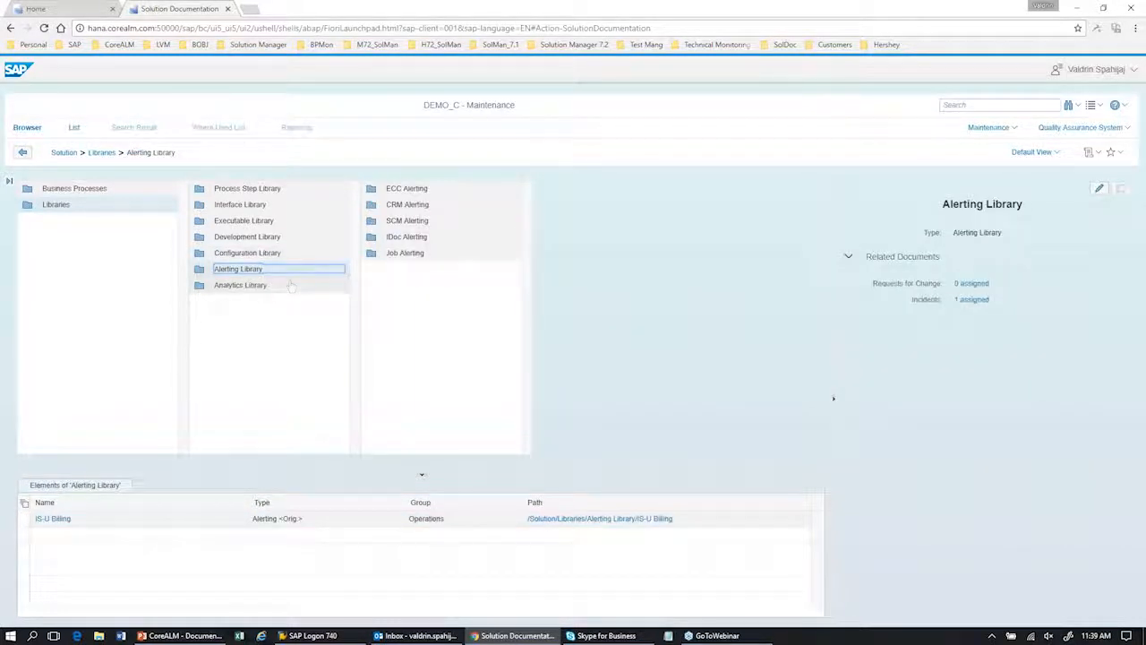
{"action": "left_click", "coordinate": [414, 189]}
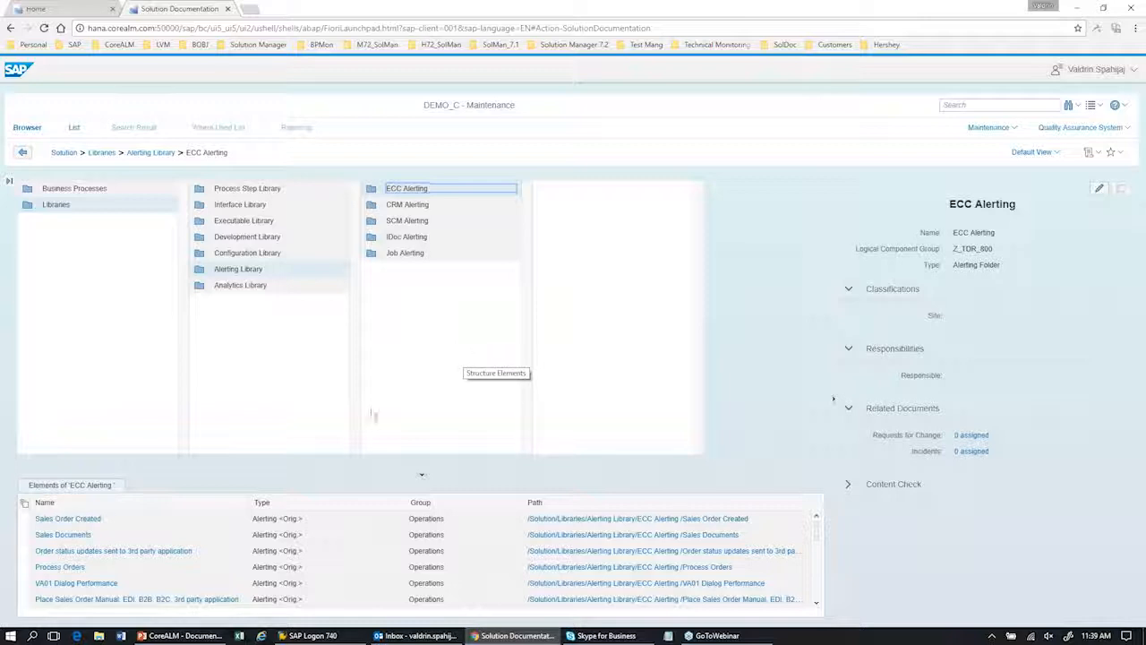
{"action": "left_click", "coordinate": [24, 519]}
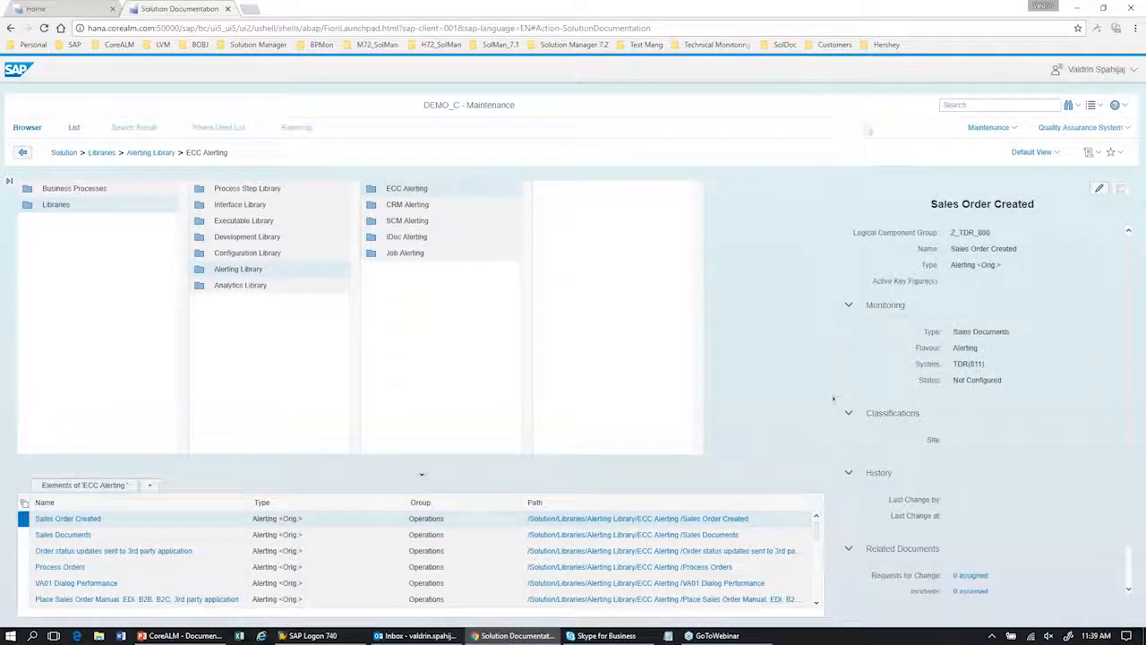
{"action": "left_click", "coordinate": [1085, 128]}
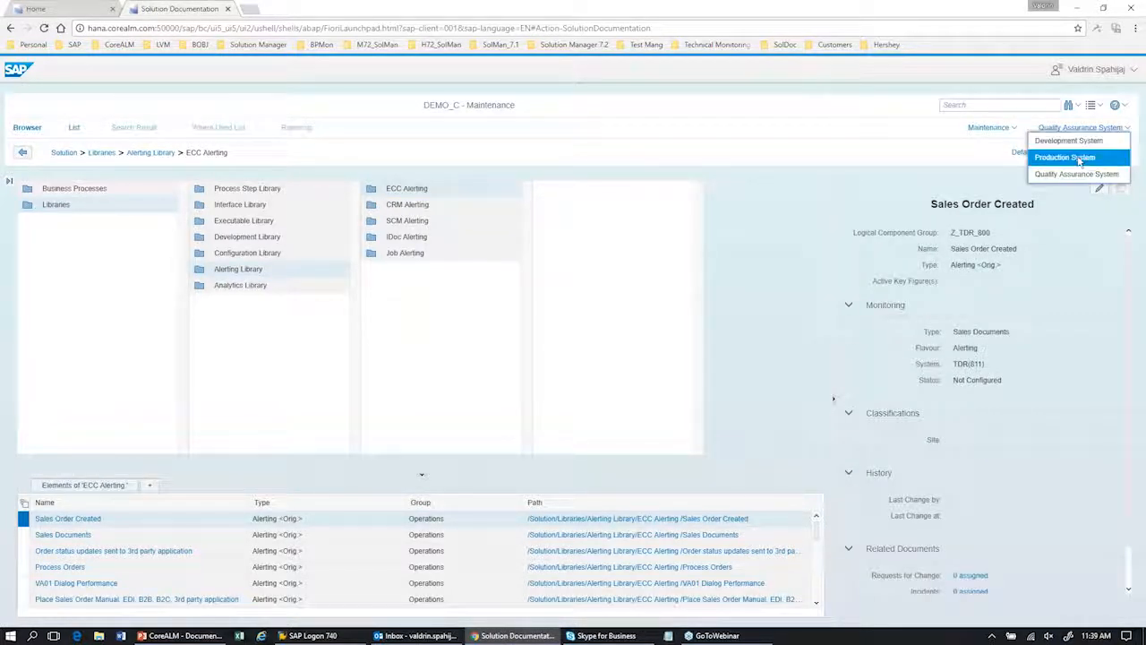
{"action": "left_click", "coordinate": [1089, 172]}
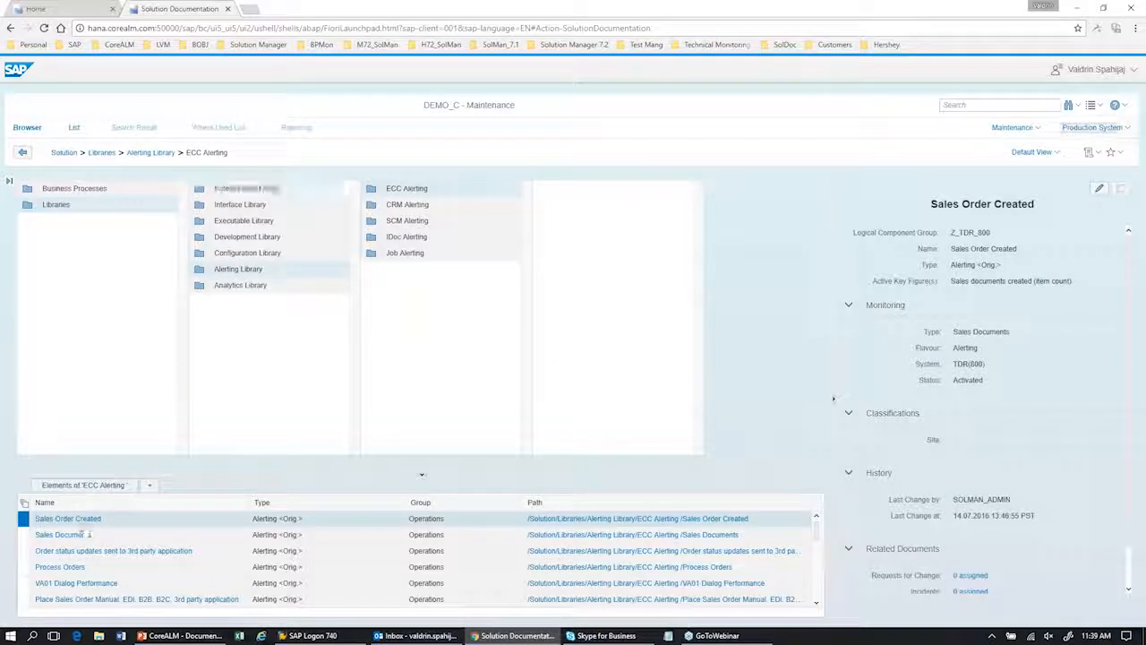
Step: Open the Sales Order Created monitoring object, review its key figures and the Open sales orders parameters, and close it unchanged
{"action": "left_click", "coordinate": [94, 521]}
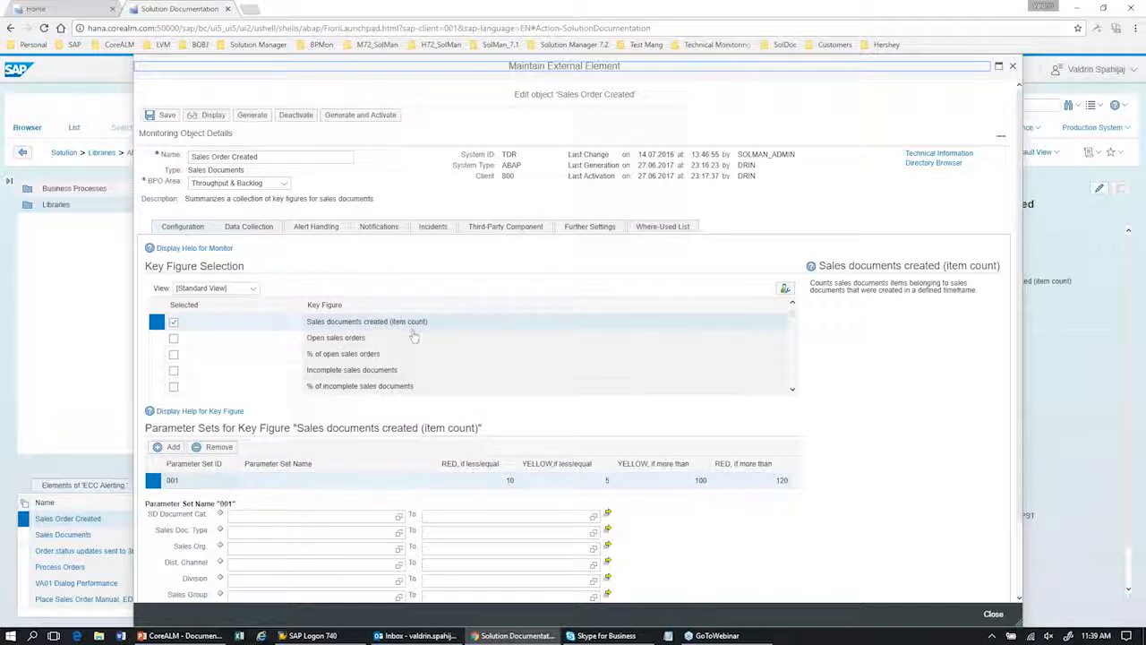
{"action": "left_click", "coordinate": [371, 343]}
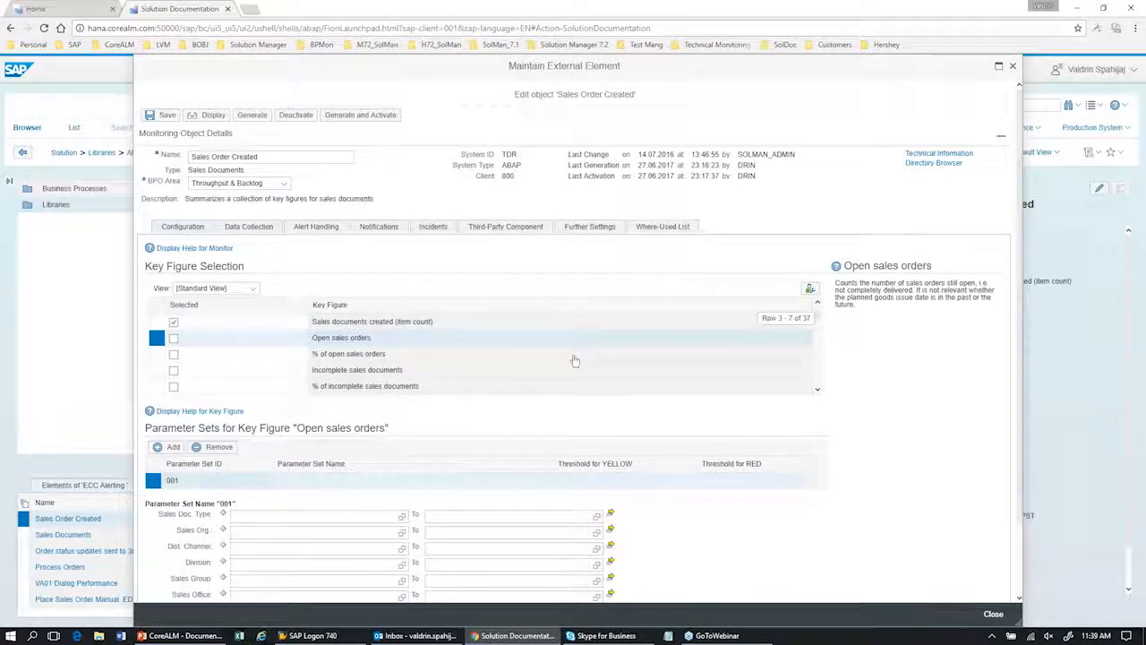
{"action": "scroll", "coordinate": [389, 376], "scroll_direction": "down", "scroll_amount": 1}
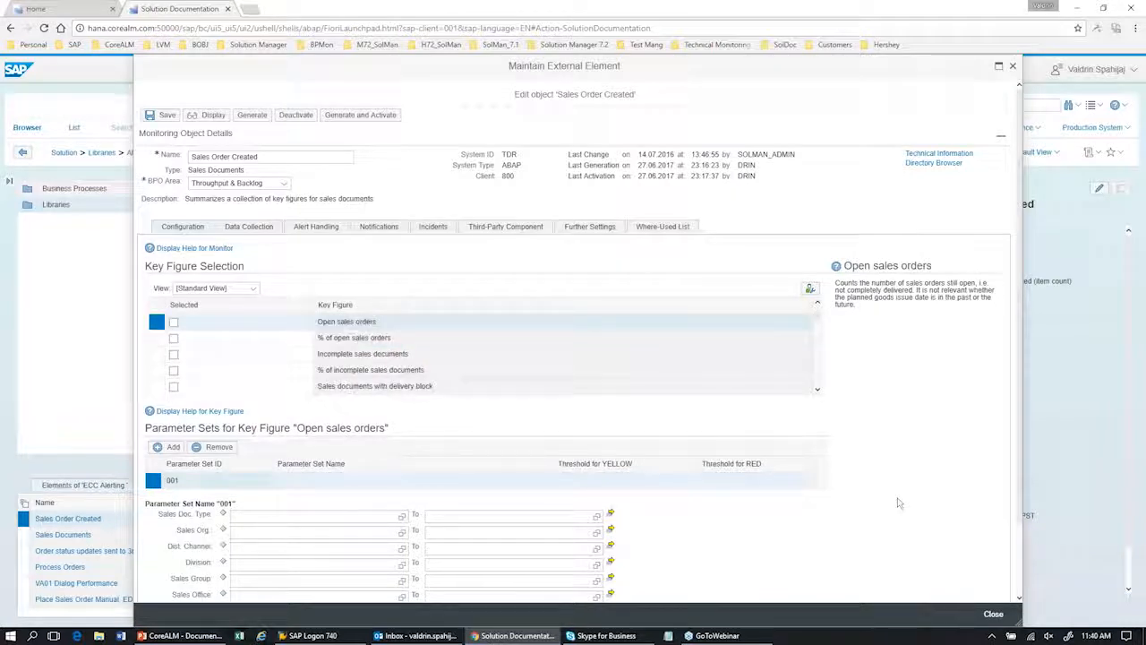
{"action": "scroll", "coordinate": [888, 496], "scroll_direction": "down", "scroll_amount": 1}
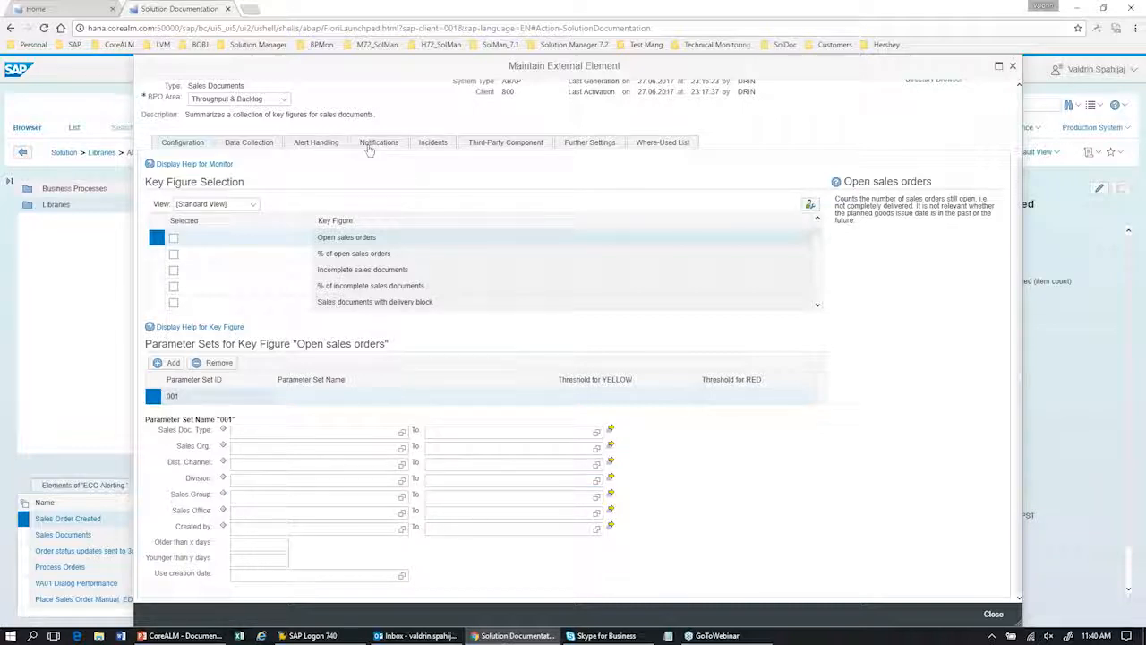
{"action": "scroll", "coordinate": [430, 374], "scroll_direction": "up", "scroll_amount": 1}
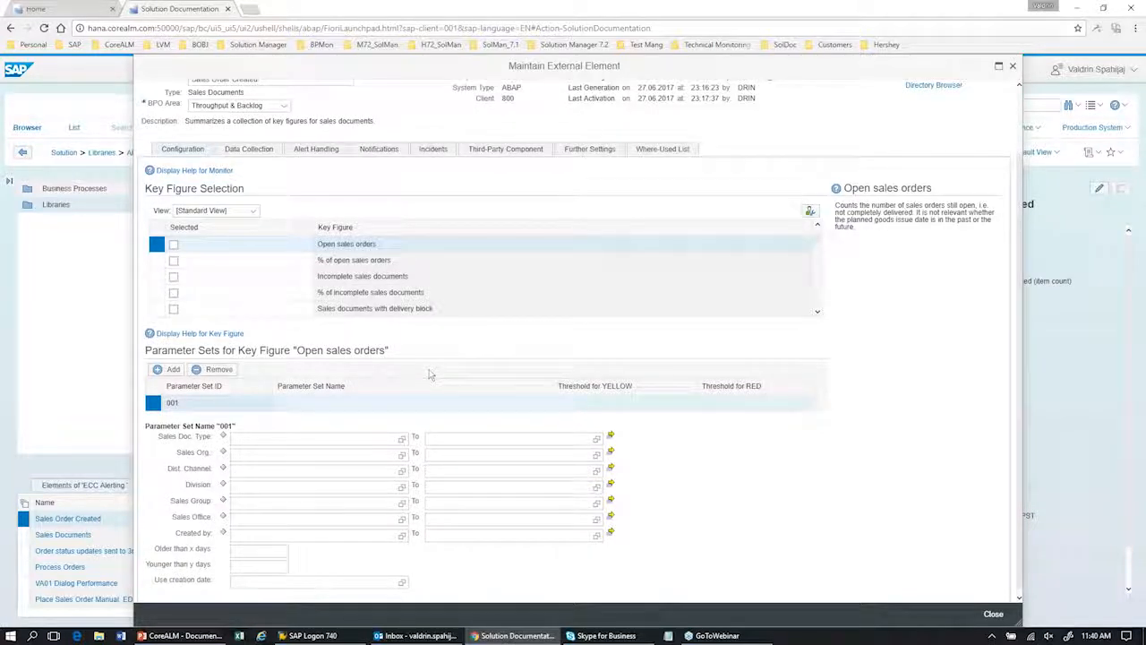
{"action": "scroll", "coordinate": [430, 374], "scroll_direction": "up", "scroll_amount": 5}
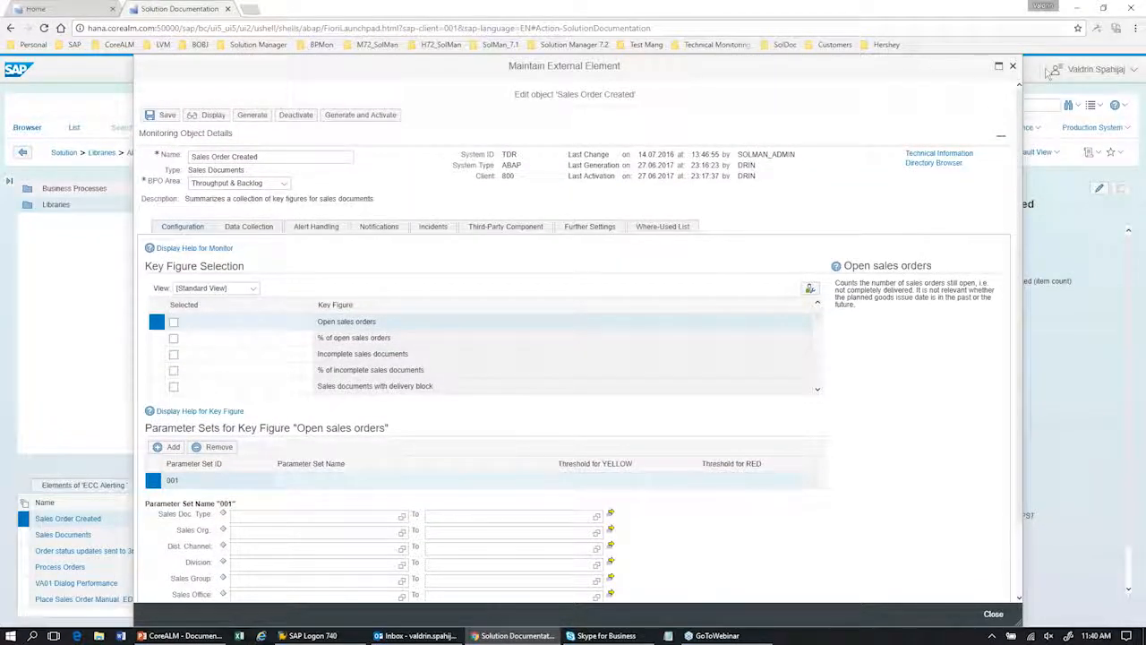
{"action": "left_click", "coordinate": [1014, 68]}
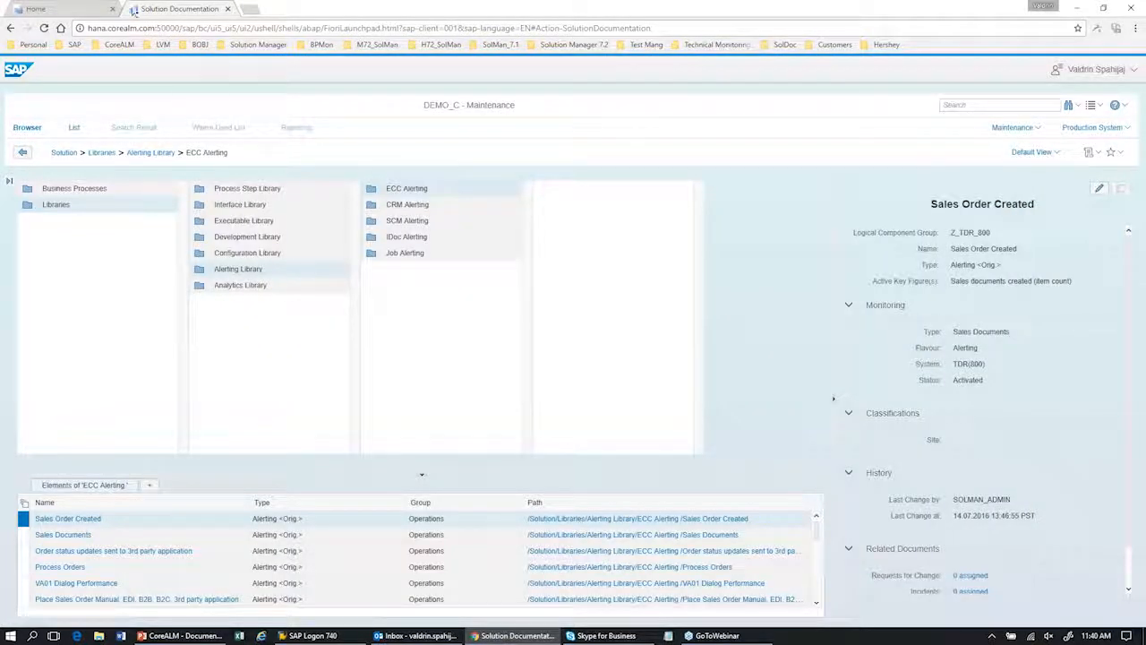
Step: Return to the launchpad home page and open the Business Process Monitoring application from the Business Process Monitoring group
{"action": "left_click", "coordinate": [68, 9]}
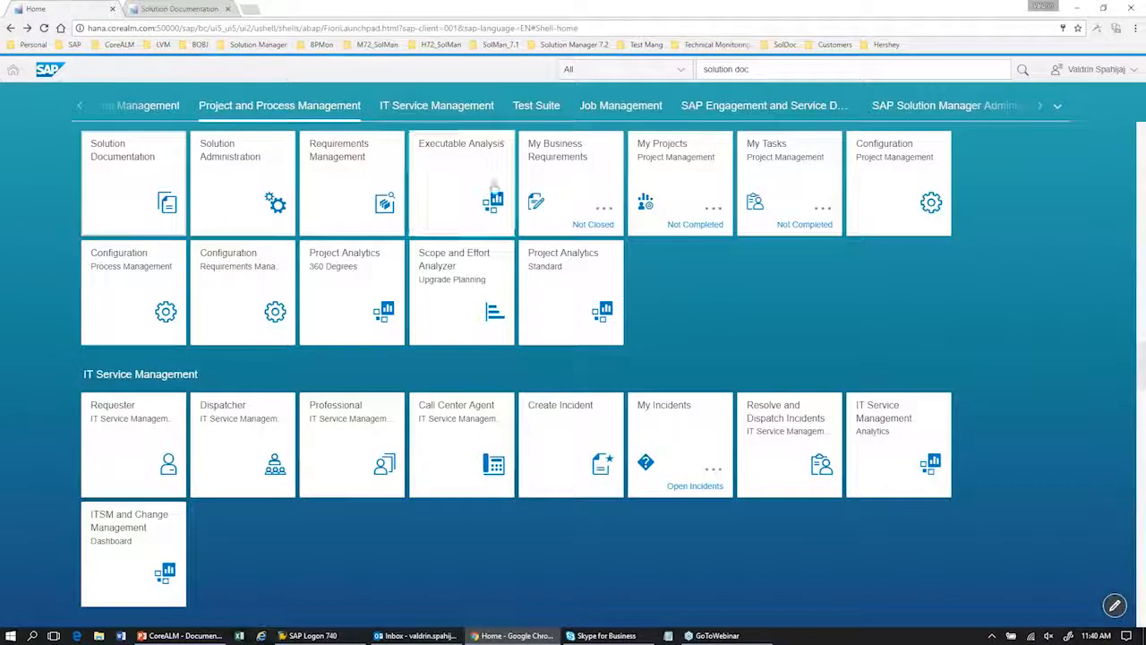
{"action": "left_click", "coordinate": [1062, 111]}
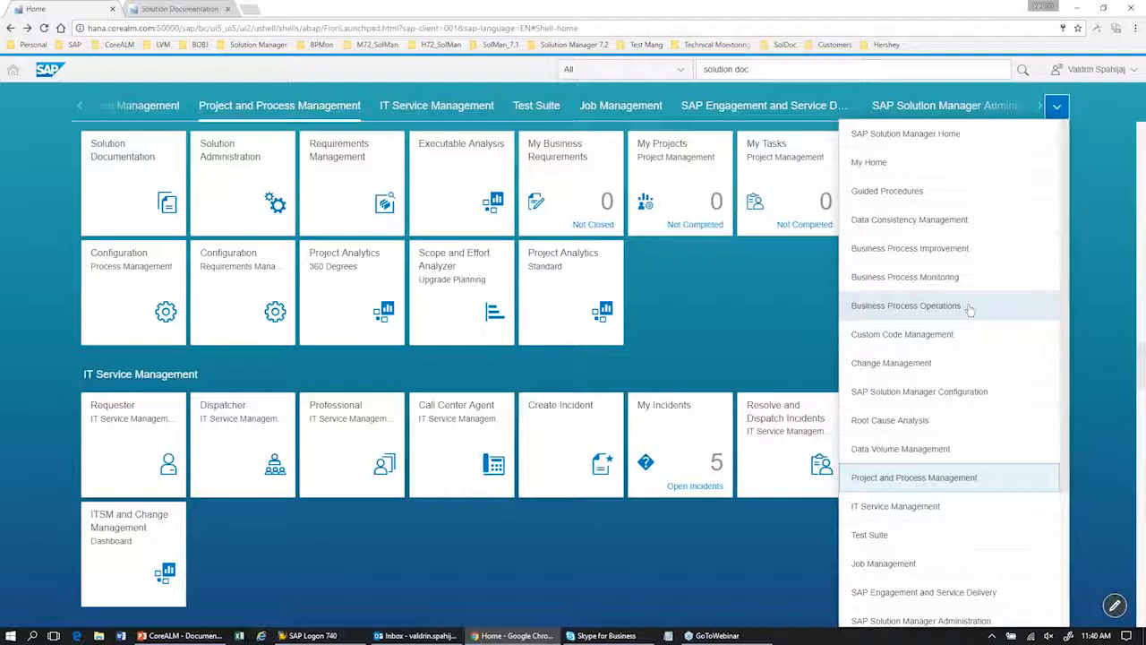
{"action": "left_click", "coordinate": [970, 309]}
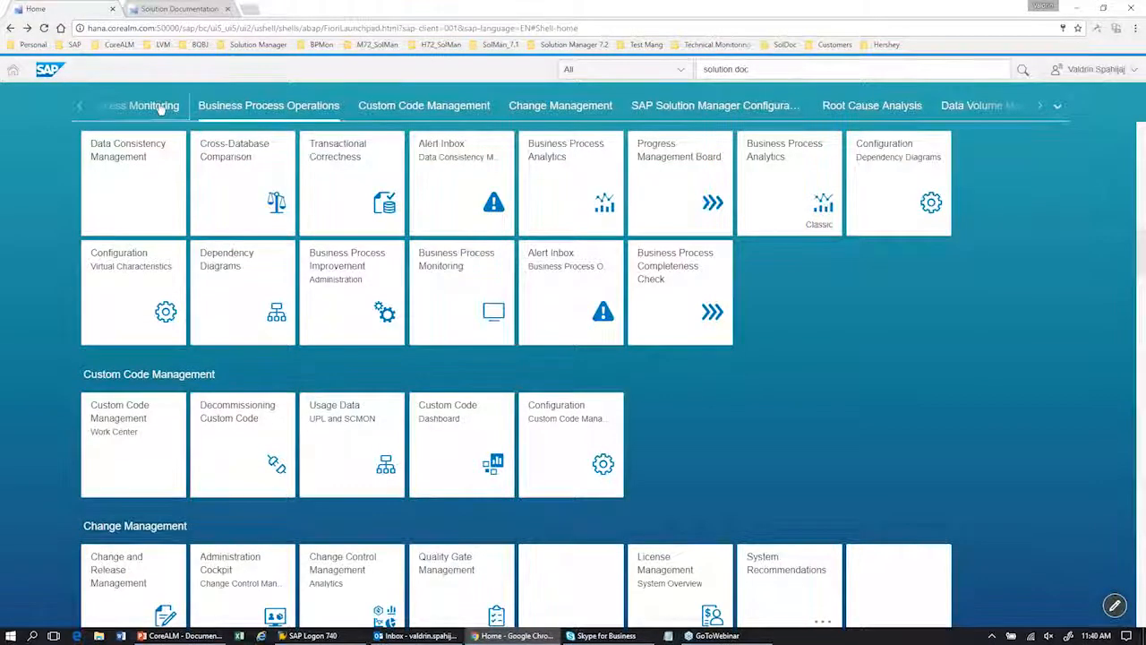
{"action": "left_click", "coordinate": [160, 107]}
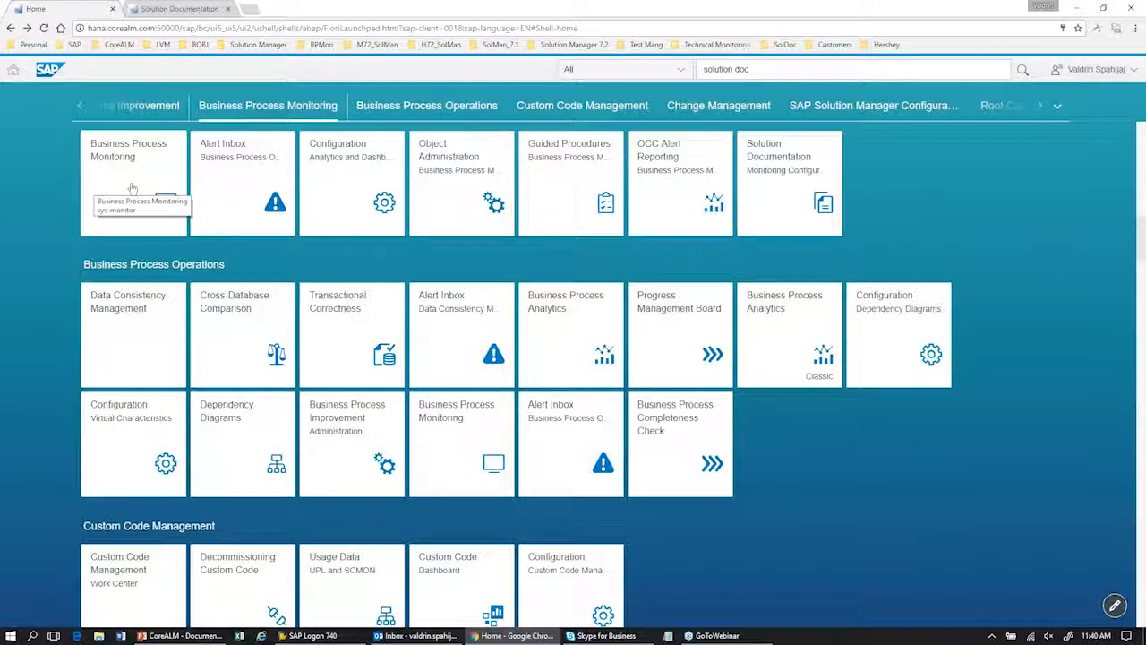
{"action": "left_click", "coordinate": [128, 189]}
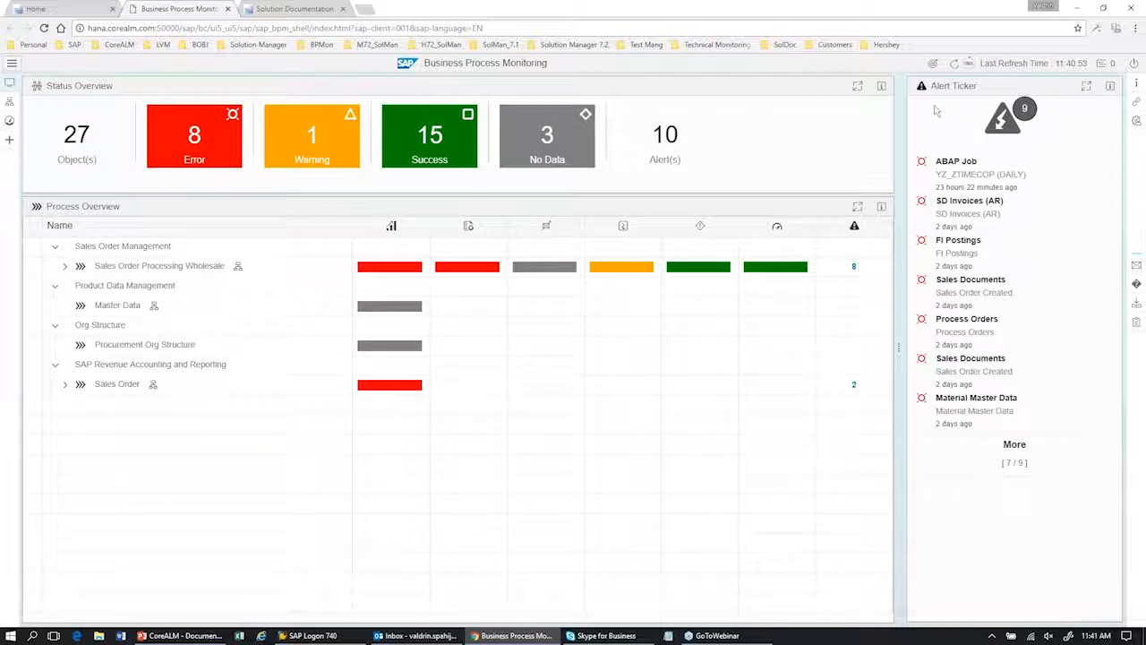
Step: Load the remaining alerts in the Alert Ticker, expand Sales Order Processing Wholesale, and open its process diagram
{"action": "left_click", "coordinate": [1013, 444]}
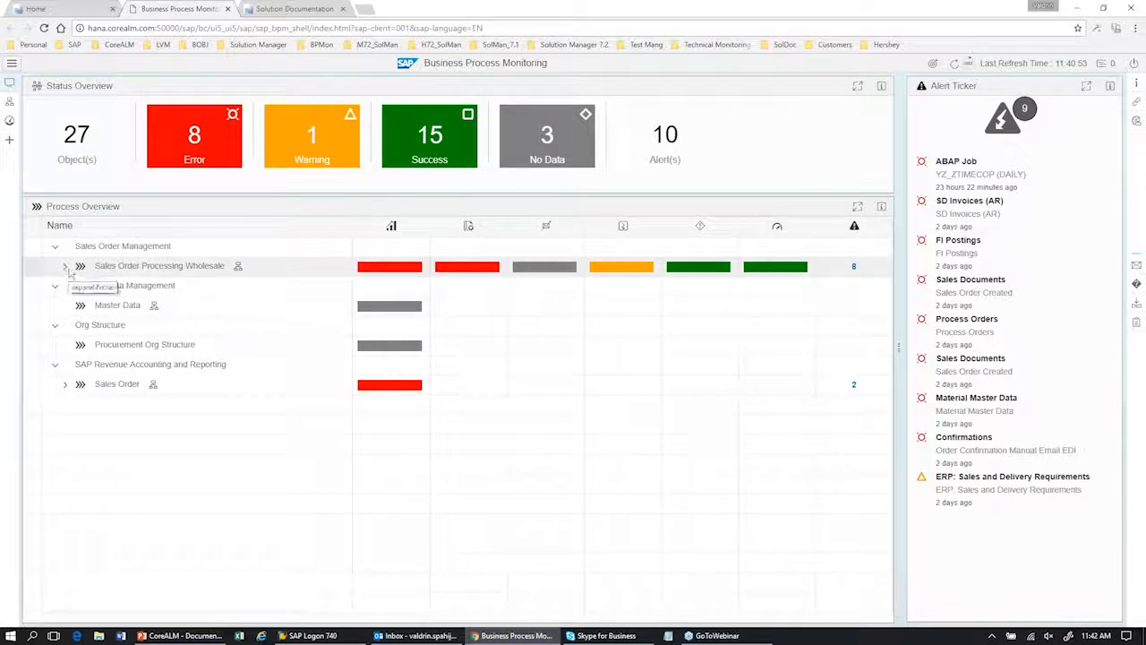
{"action": "left_click", "coordinate": [64, 267]}
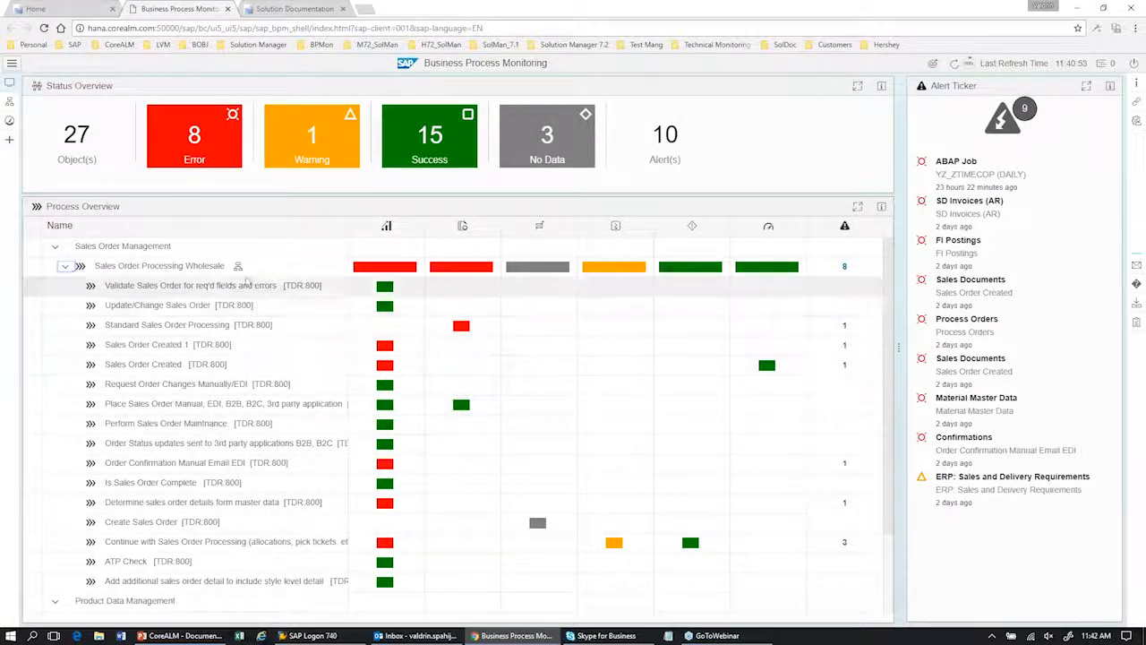
{"action": "left_click", "coordinate": [238, 267]}
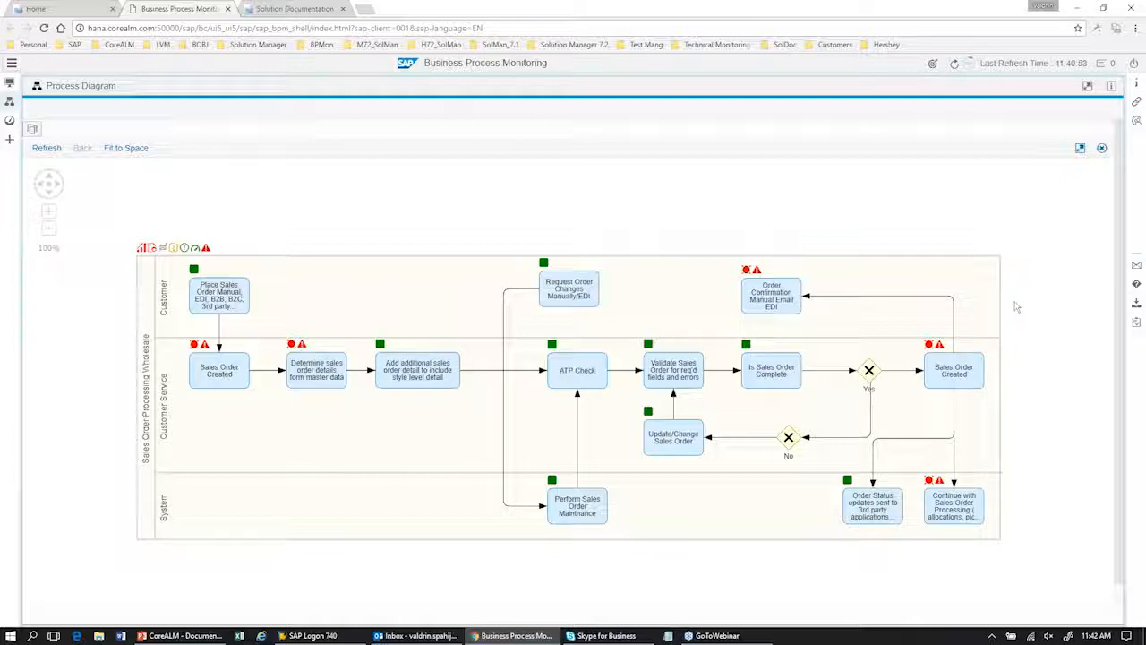
Step: Open a new notification from the process diagram, review the prepared e-mail text down to its launch links, and close it unsent
{"action": "left_click", "coordinate": [1138, 267]}
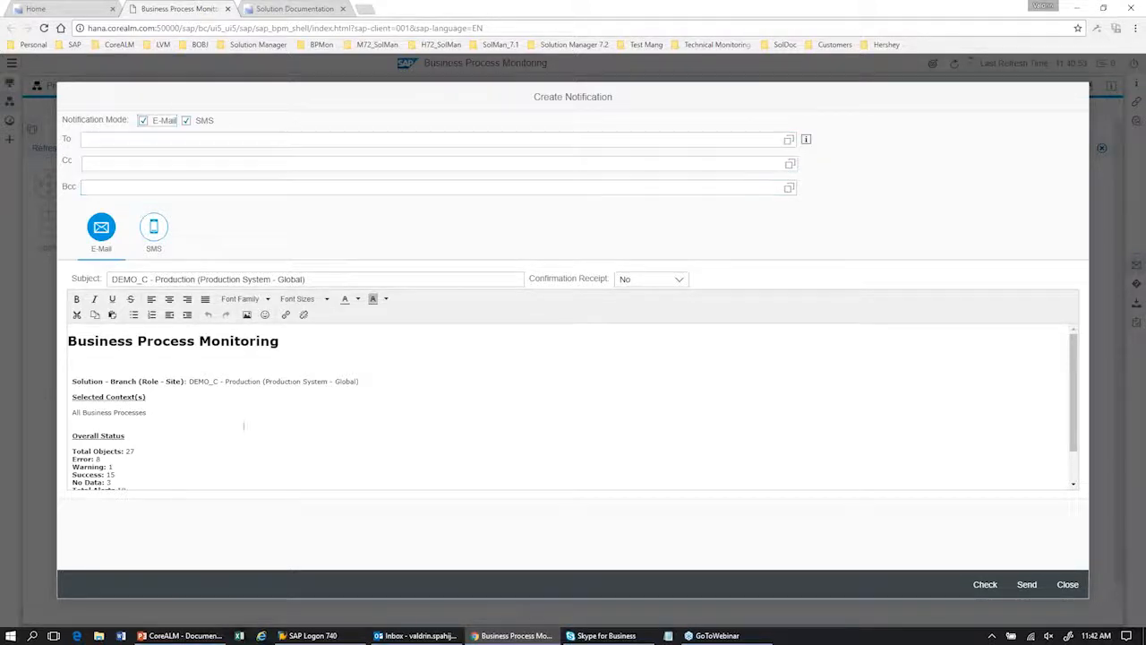
{"action": "scroll", "coordinate": [307, 427], "scroll_direction": "down", "scroll_amount": 1}
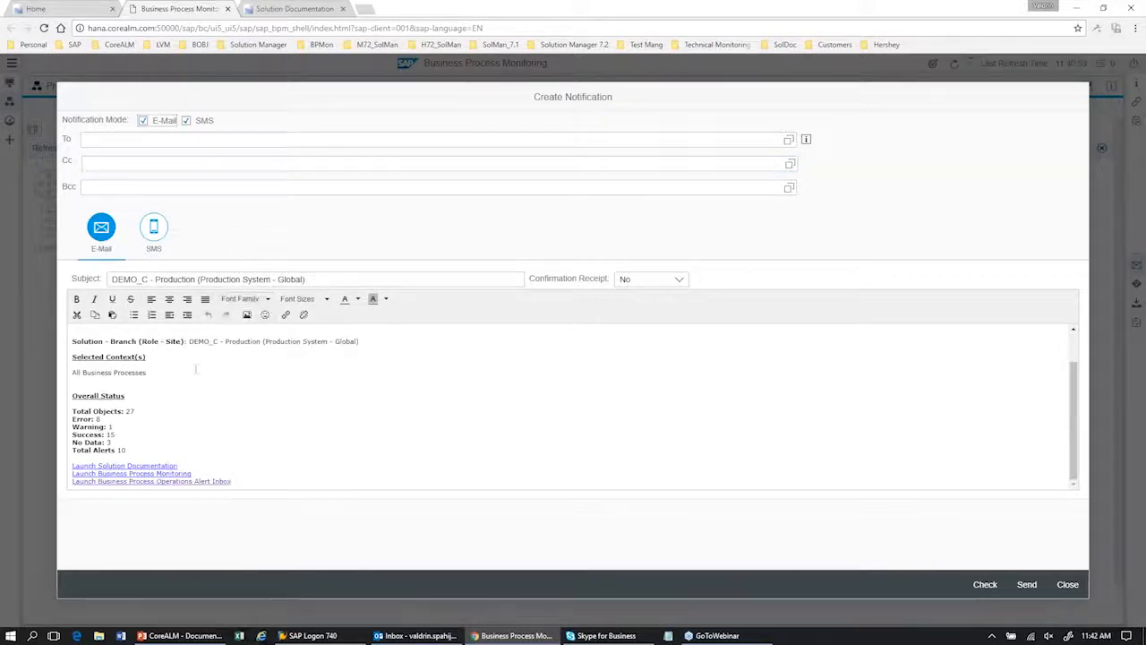
{"action": "left_click", "coordinate": [1067, 584]}
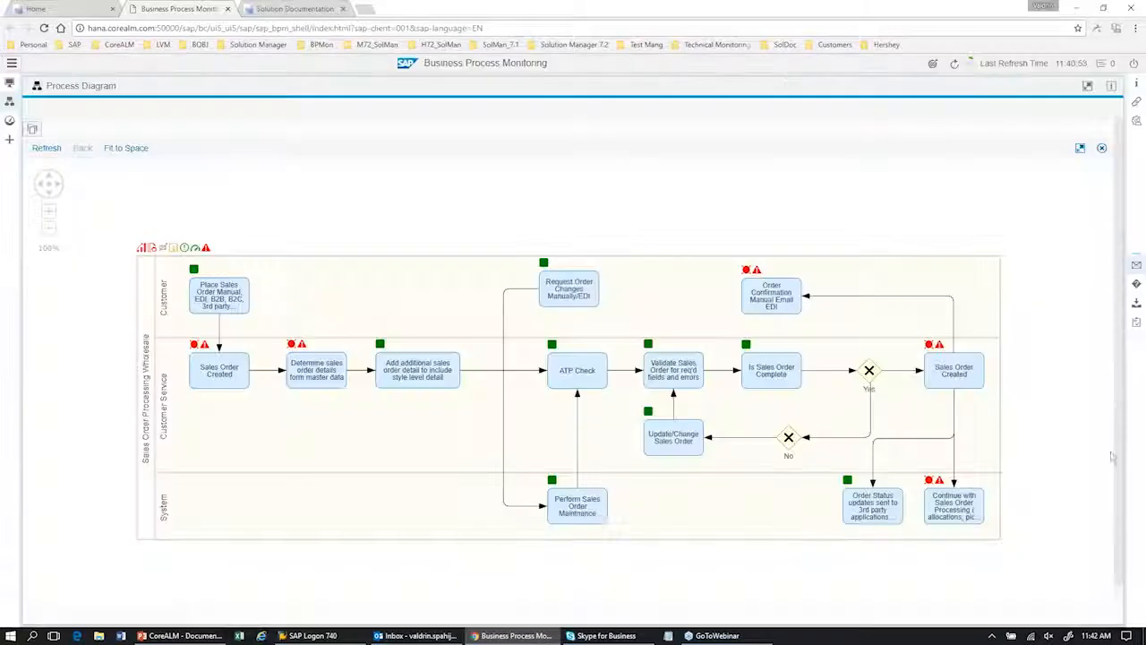
Step: Open a new incident form of type SMIN, Incident (IT Service Management), and leave it without creating the incident
{"action": "left_click", "coordinate": [1138, 287]}
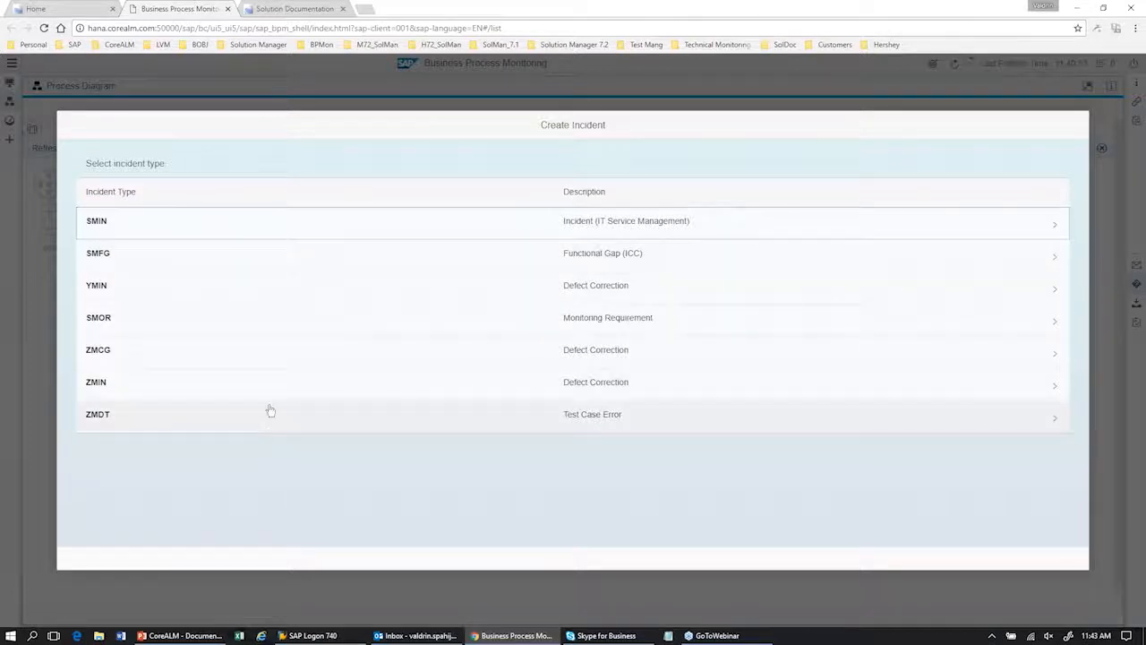
{"action": "left_click", "coordinate": [259, 231]}
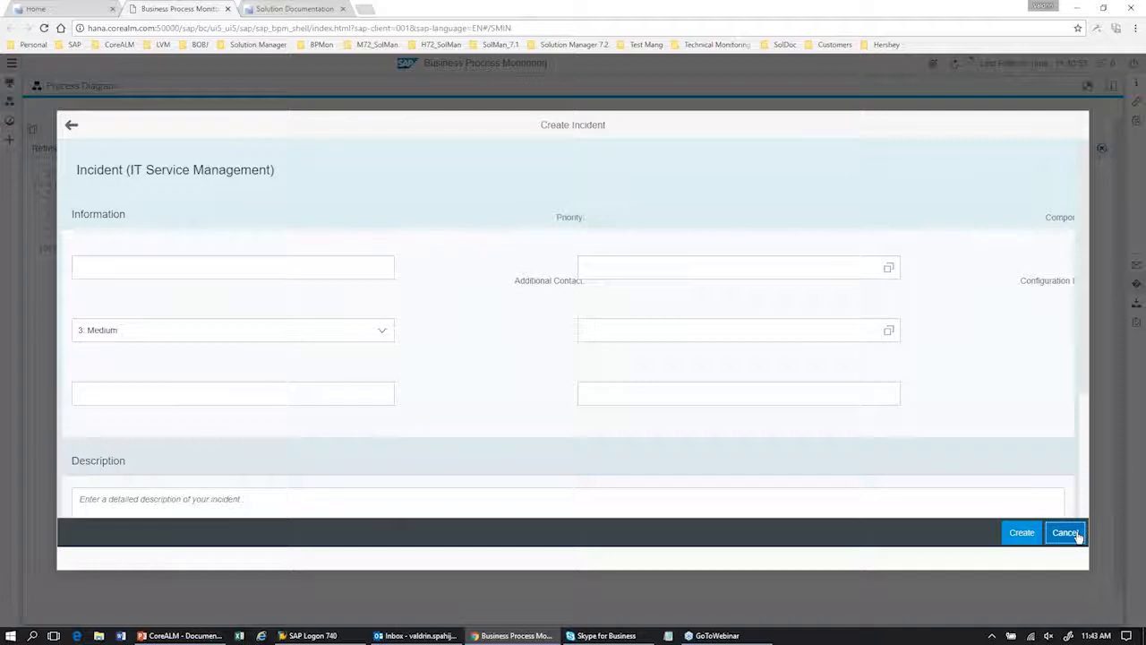
{"action": "left_click", "coordinate": [1064, 533]}
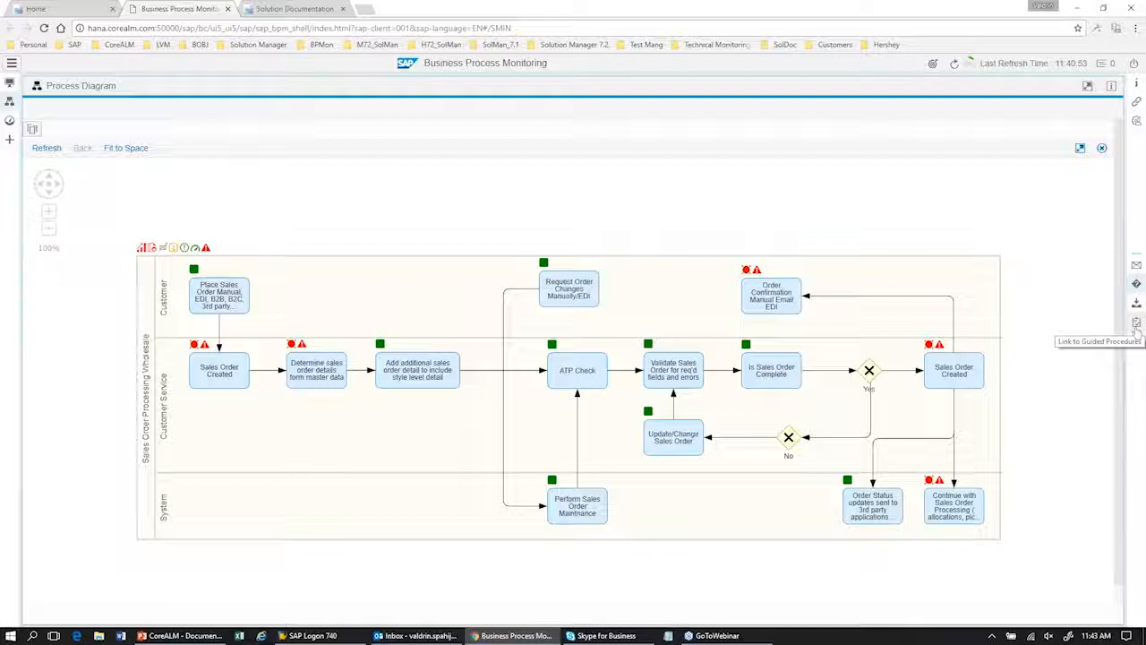
Step: View the linked Guided Procedures list, close it, and return to the monitoring overview
{"action": "left_click", "coordinate": [1137, 329]}
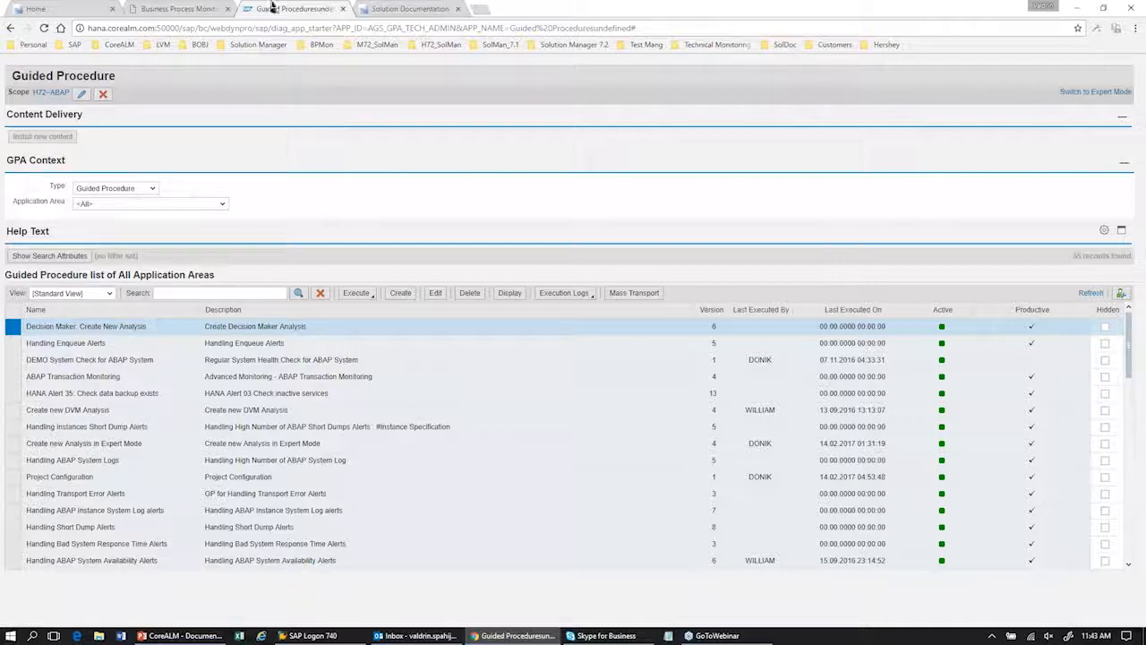
{"action": "left_click", "coordinate": [343, 9]}
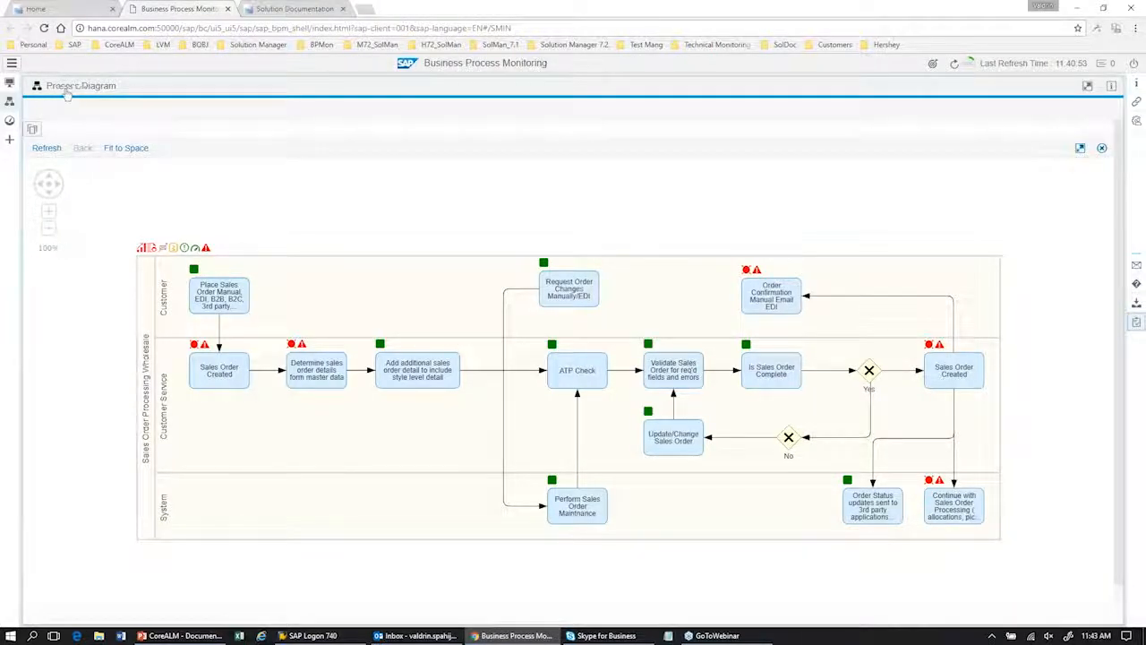
{"action": "left_click", "coordinate": [9, 85]}
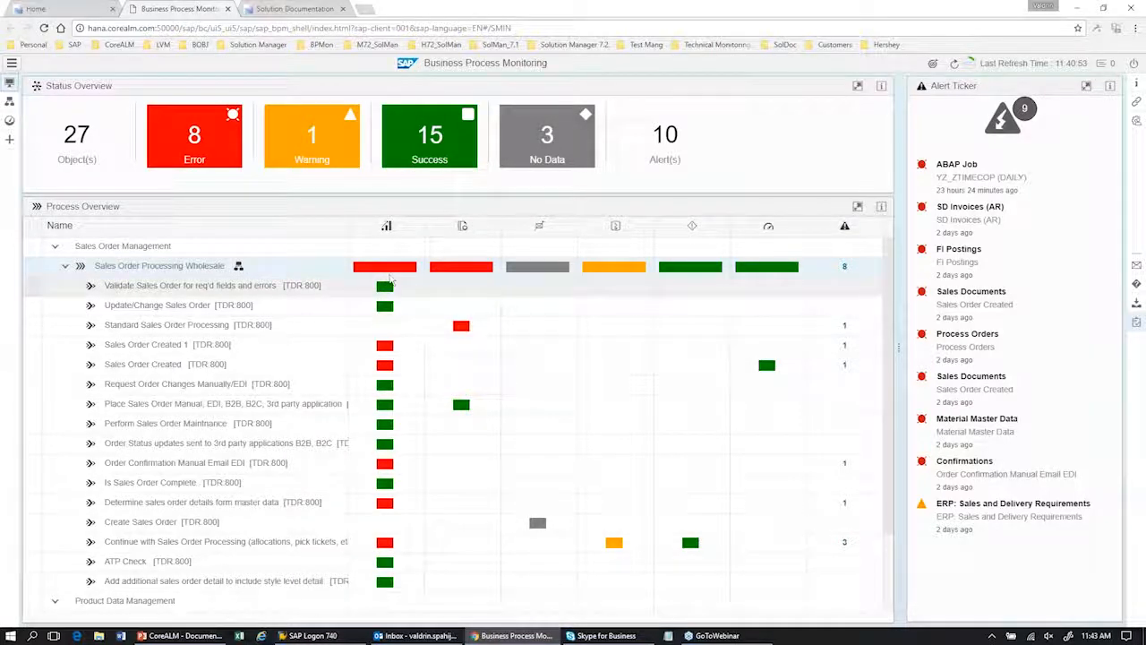
Step: Open the Sales Order Processing Wholesale metrics and launch the Material Master Data detail analysis on TDR 800, logging on to the system
{"action": "left_click", "coordinate": [387, 267]}
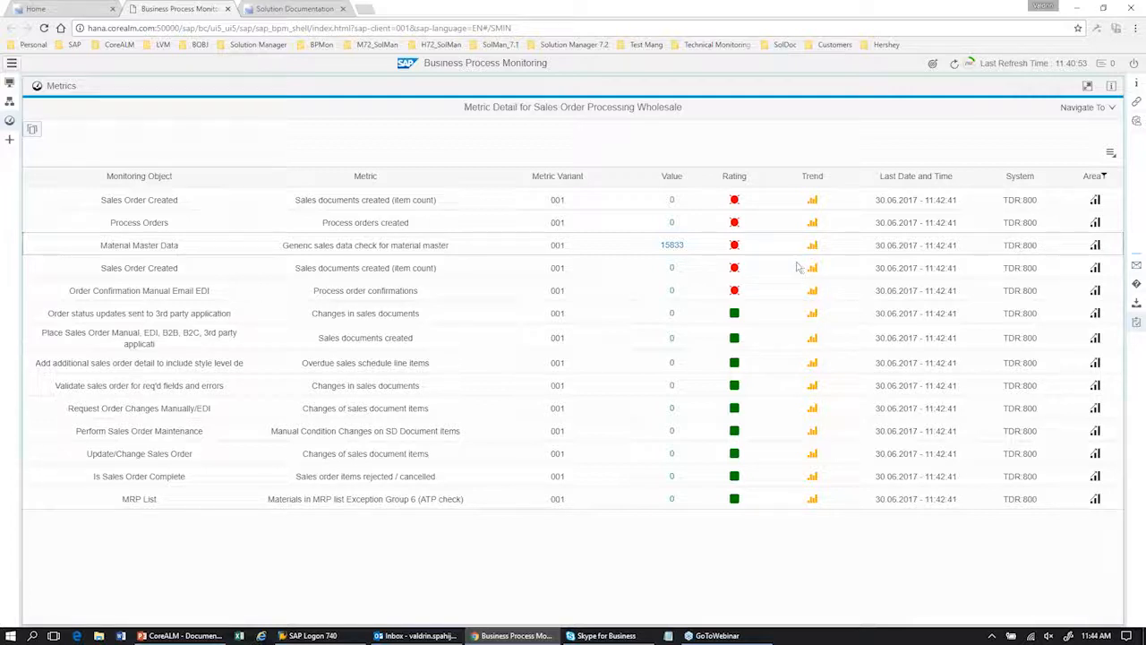
{"action": "left_click", "coordinate": [674, 246]}
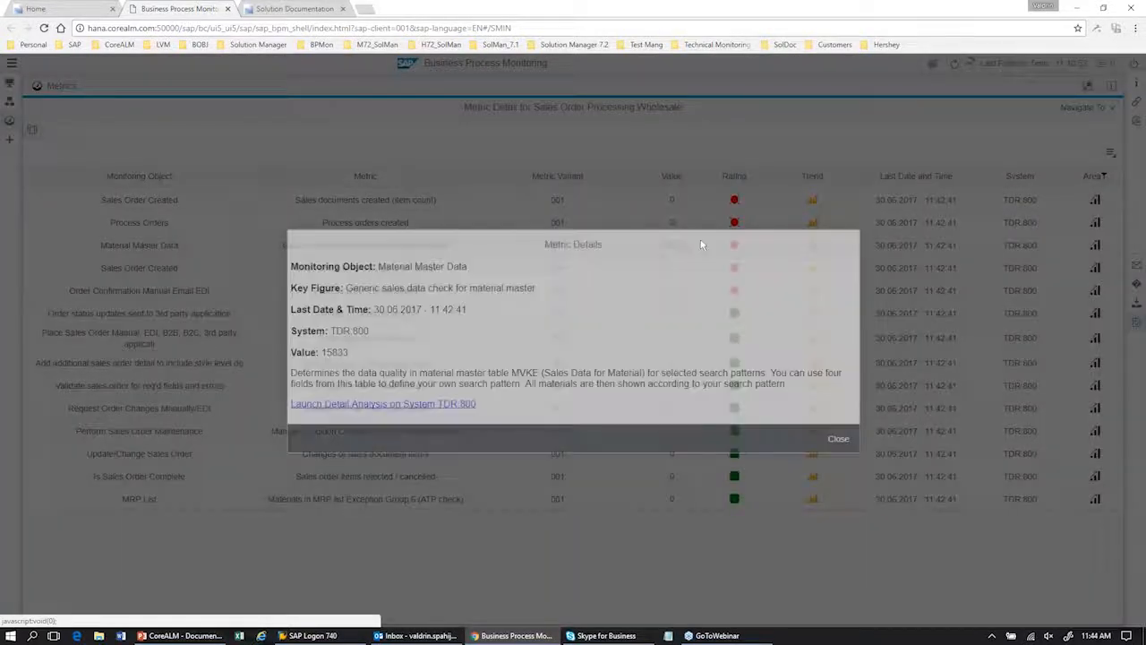
{"action": "left_click", "coordinate": [412, 405]}
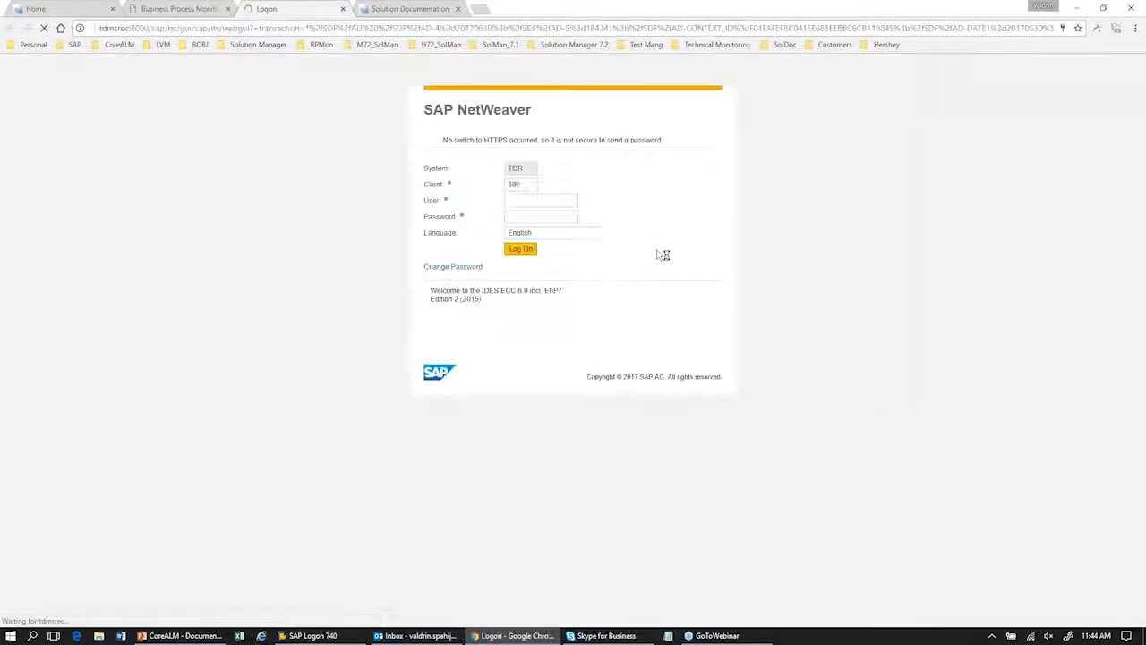
{"action": "left_click", "coordinate": [520, 248]}
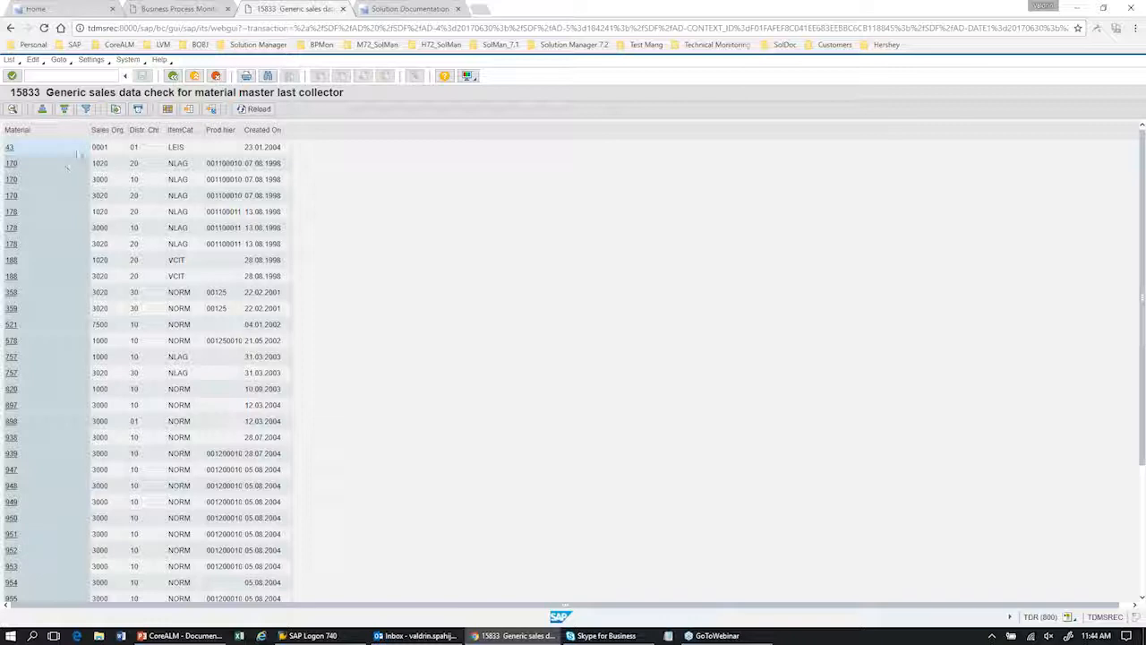
Step: Compare the material master detail analysis with its metric details, then close both to return to the metrics list
{"action": "left_click", "coordinate": [189, 7]}
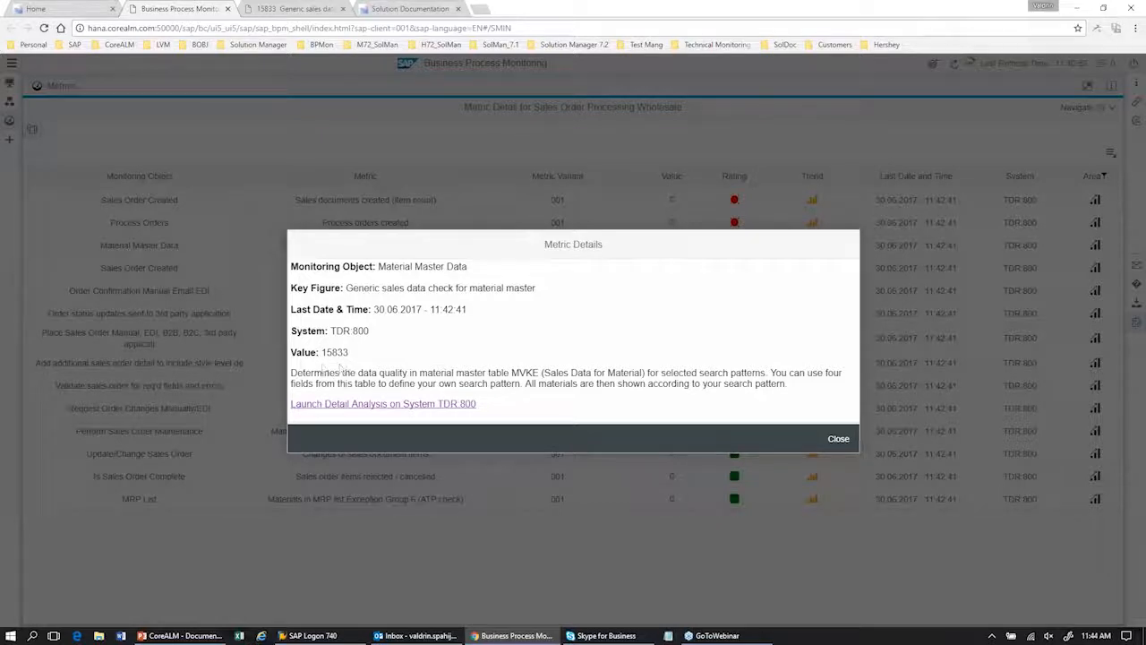
{"action": "left_click", "coordinate": [269, 8]}
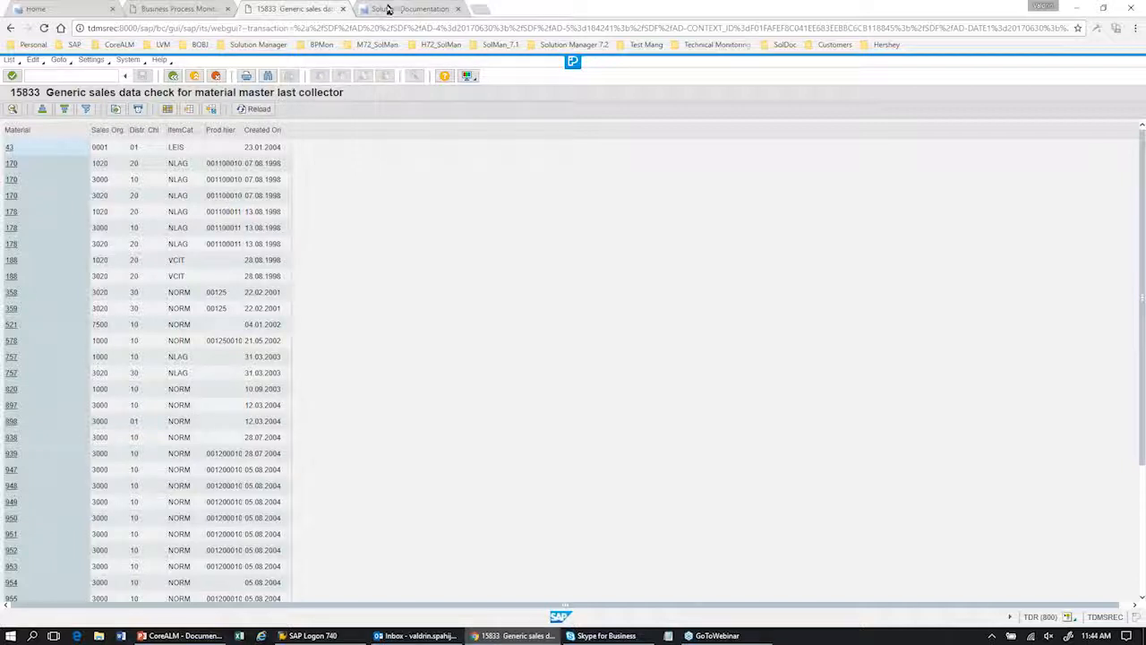
{"action": "left_click", "coordinate": [343, 9]}
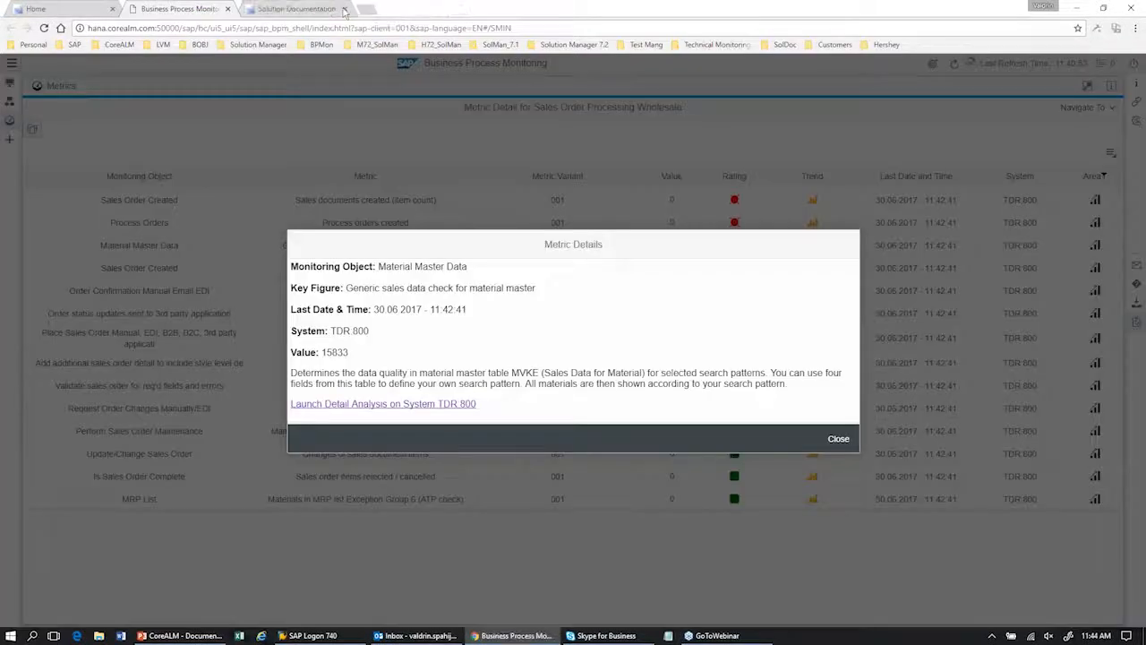
{"action": "left_click", "coordinate": [833, 438]}
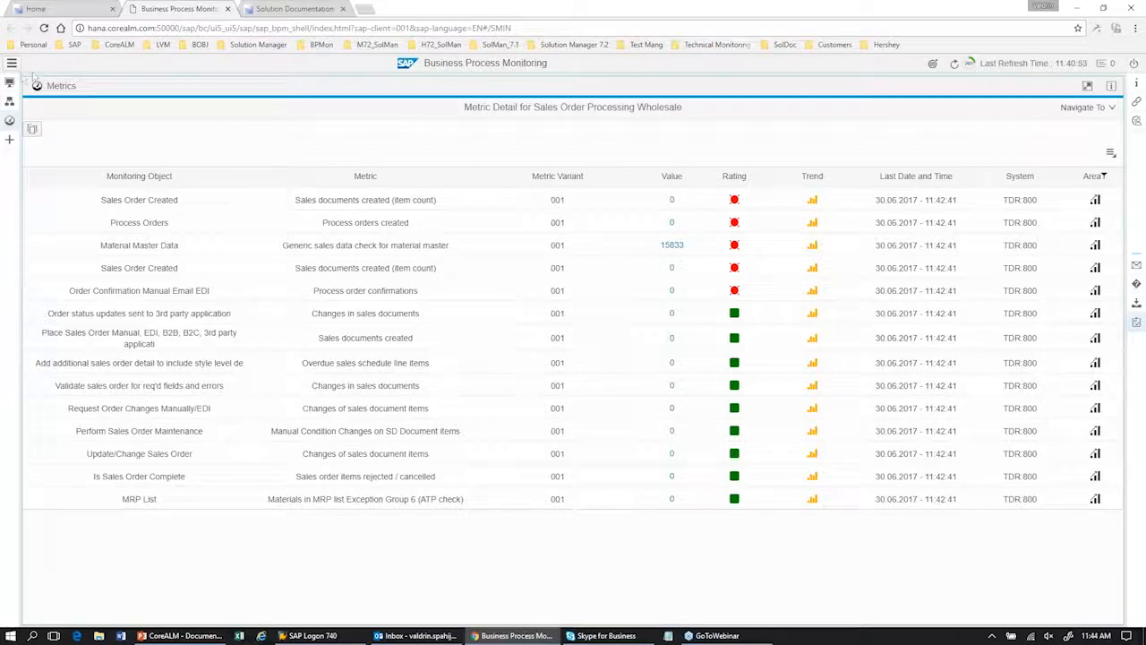
Step: Return from the metrics list to the overview page and expand the page navigation to show its labels
{"action": "left_click", "coordinate": [9, 121]}
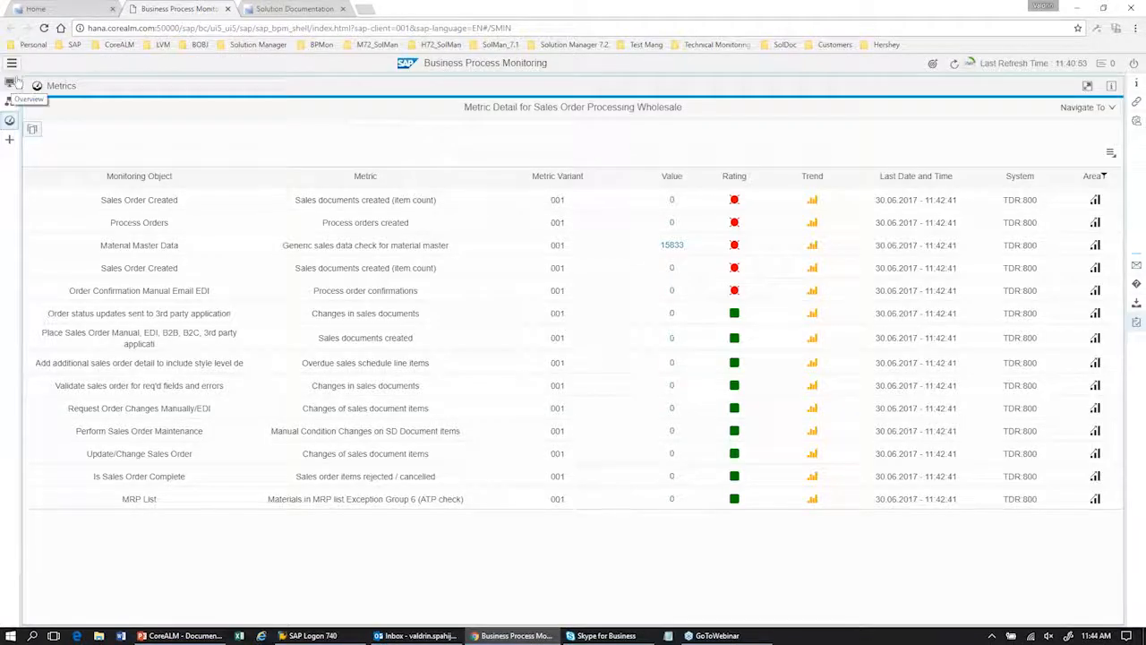
{"action": "left_click", "coordinate": [11, 83]}
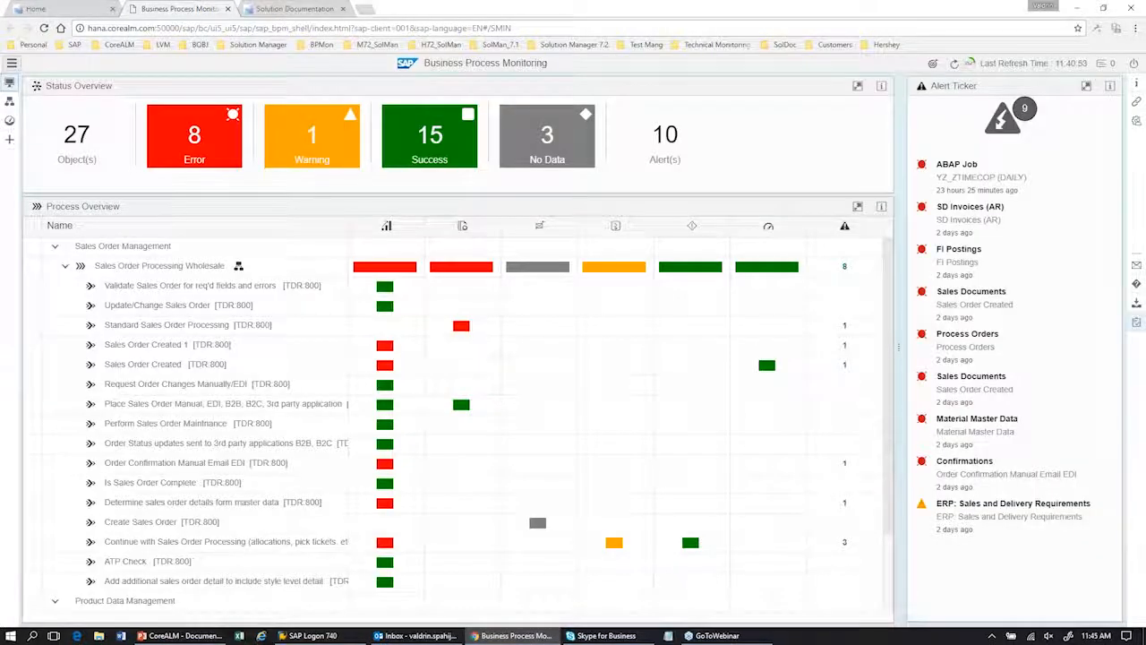
{"action": "left_click", "coordinate": [12, 64]}
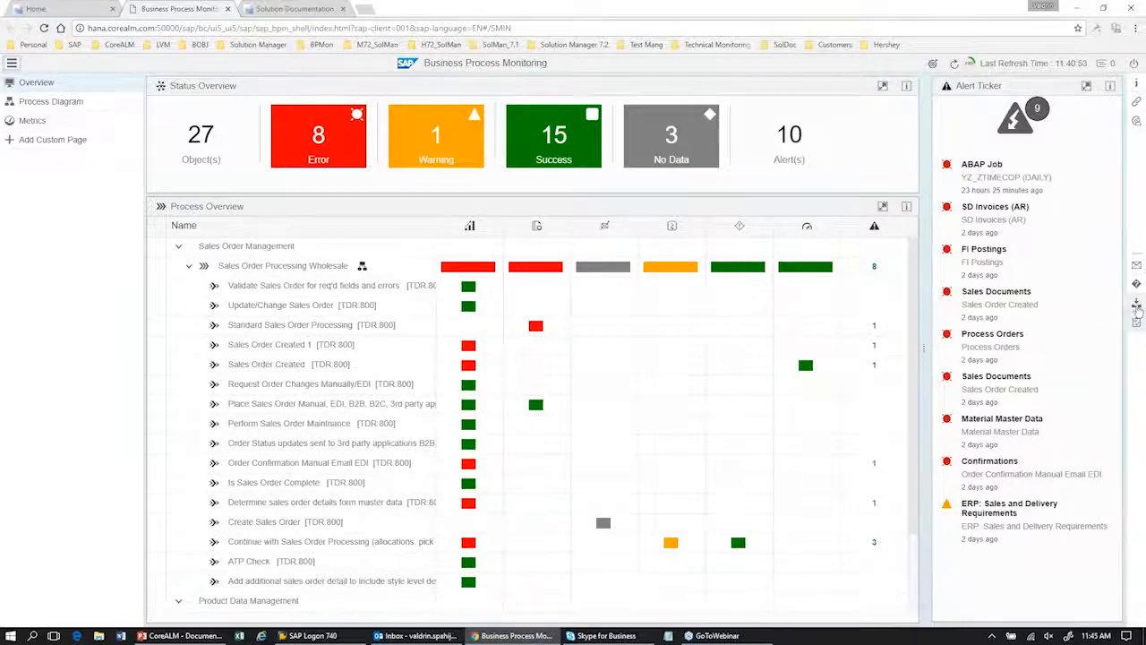
Step: Open the Business Process Operations Alert Inbox from the monitoring overview, checking the launchpad home page while it loads
{"action": "left_click", "coordinate": [1136, 306]}
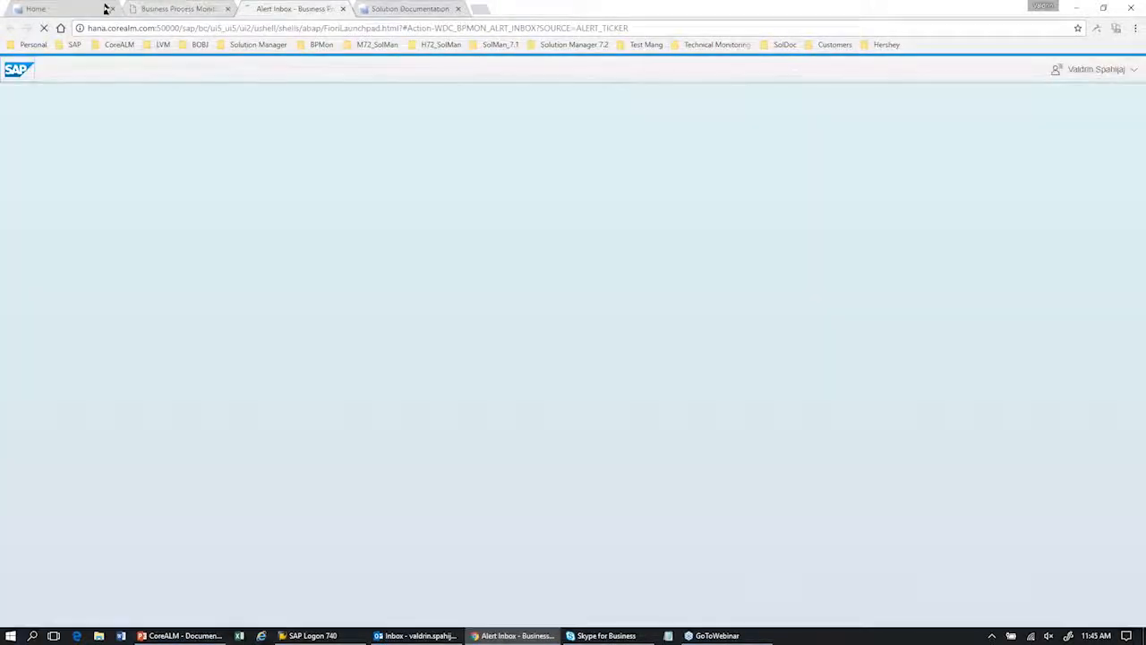
{"action": "left_click", "coordinate": [89, 9]}
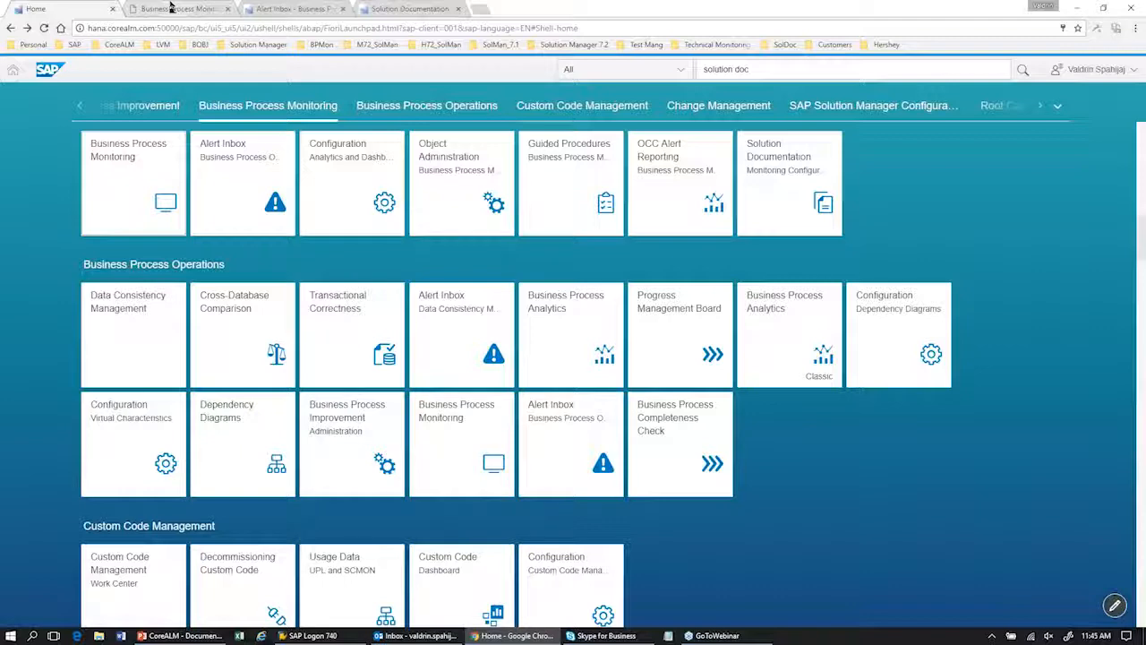
{"action": "left_click", "coordinate": [316, 7]}
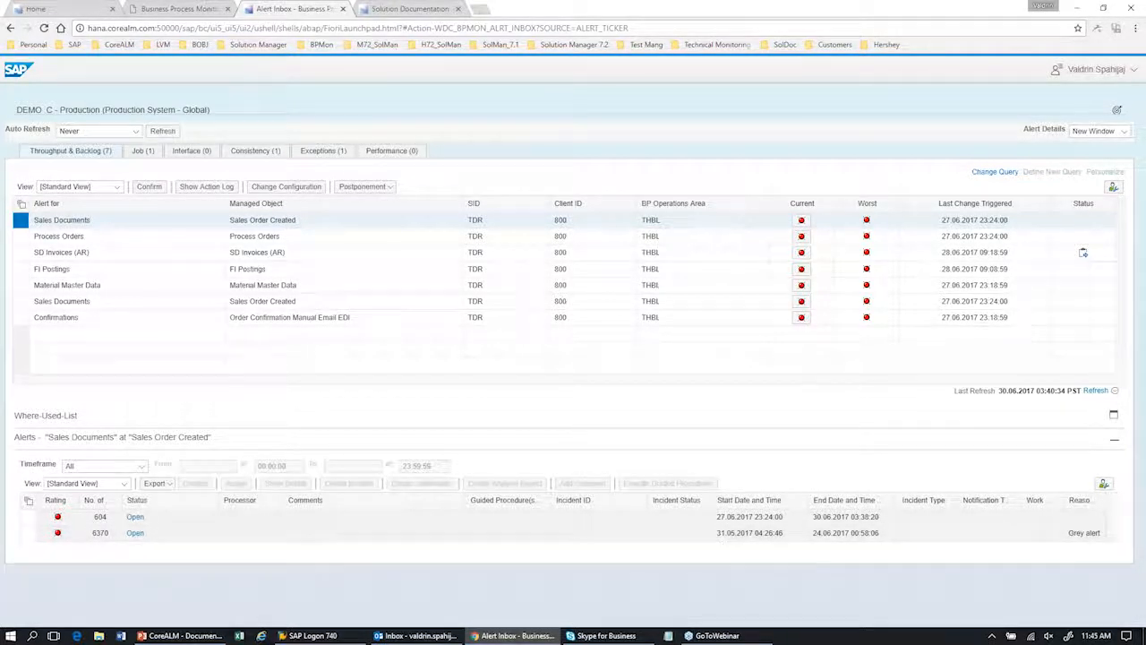
Step: Open the details of the Sales Order Created alert closed as Grey alert and review the metric history of variant 001
{"action": "left_click", "coordinate": [108, 534]}
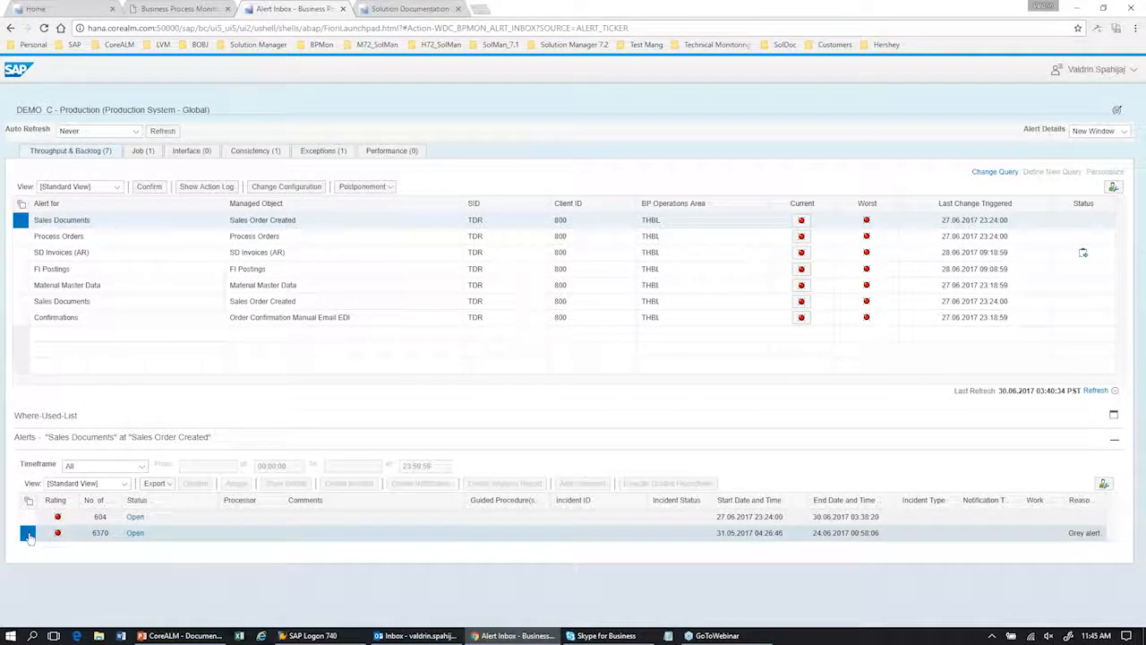
{"action": "left_click", "coordinate": [136, 533]}
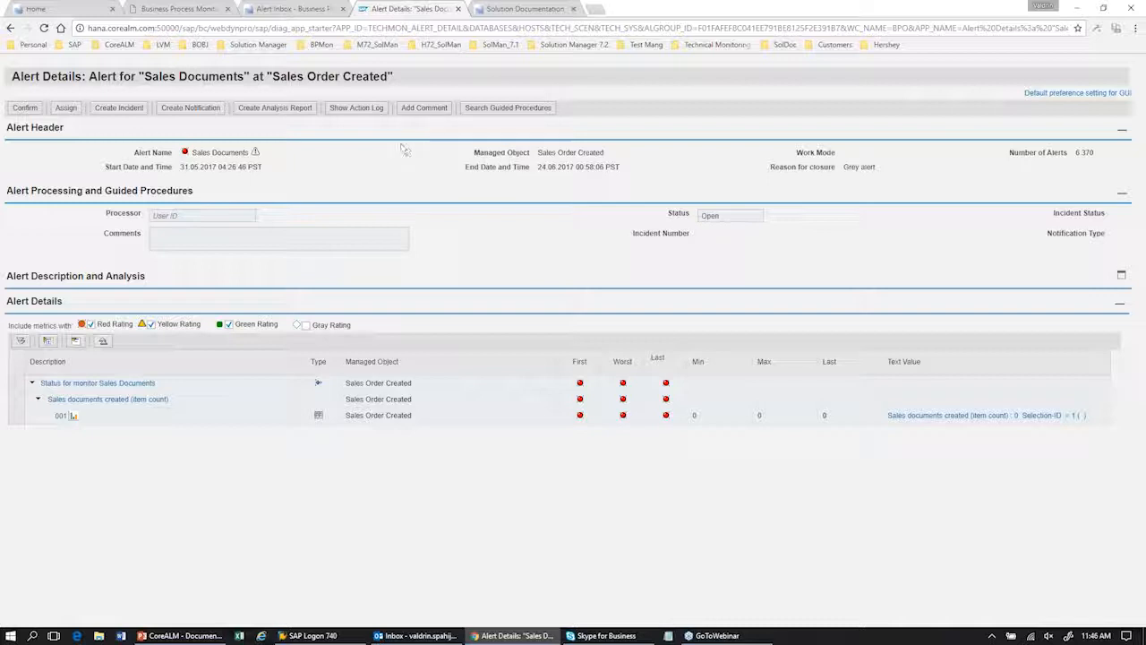
{"action": "left_click", "coordinate": [355, 115]}
{"action": "left_click", "coordinate": [16, 418]}
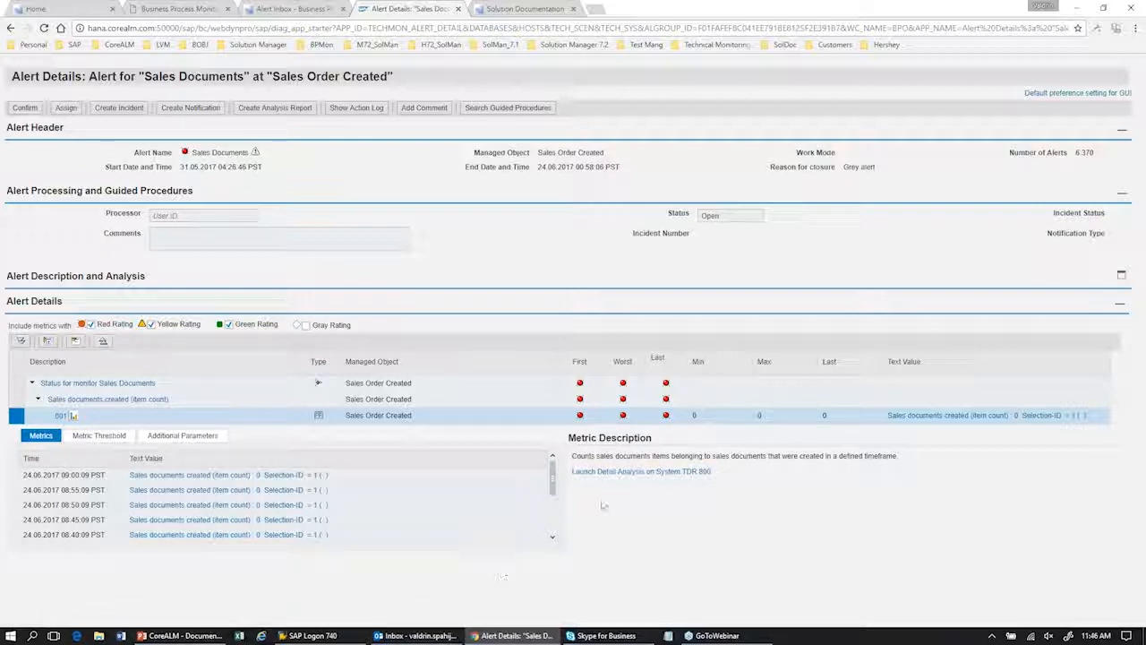
{"action": "left_click_drag", "start_coordinate": [559, 495], "coordinate": [560, 508]}
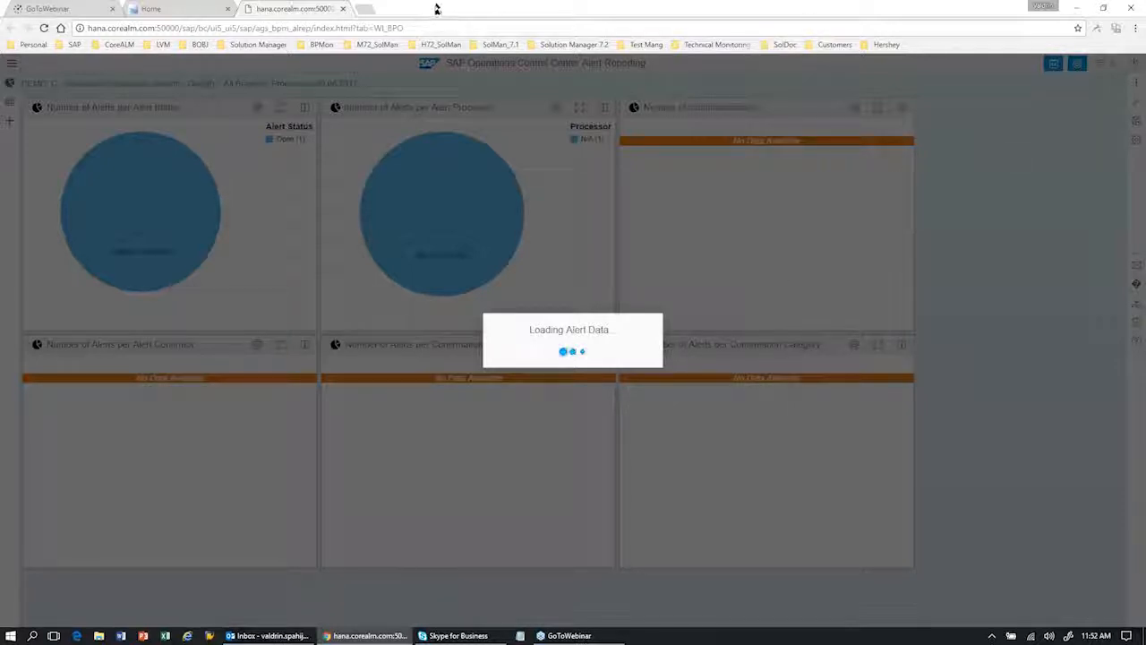
Step: Return to the launchpad home page and open OCC Alert Reporting from the Business Process Monitoring group
{"action": "left_click", "coordinate": [178, 10]}
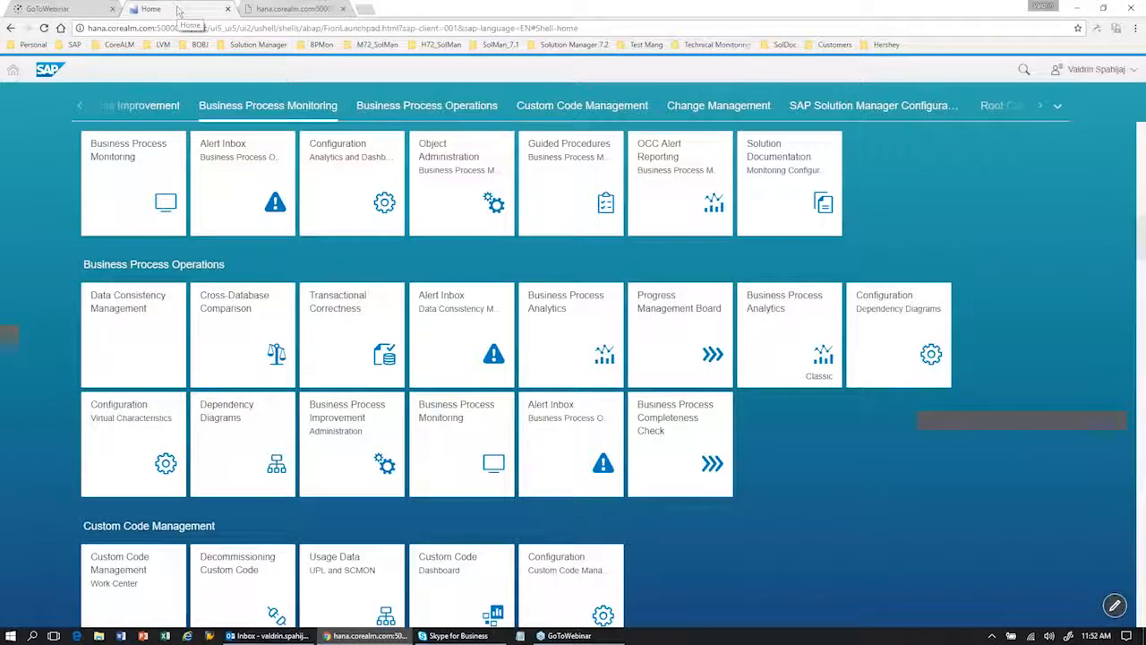
{"action": "left_click", "coordinate": [655, 164]}
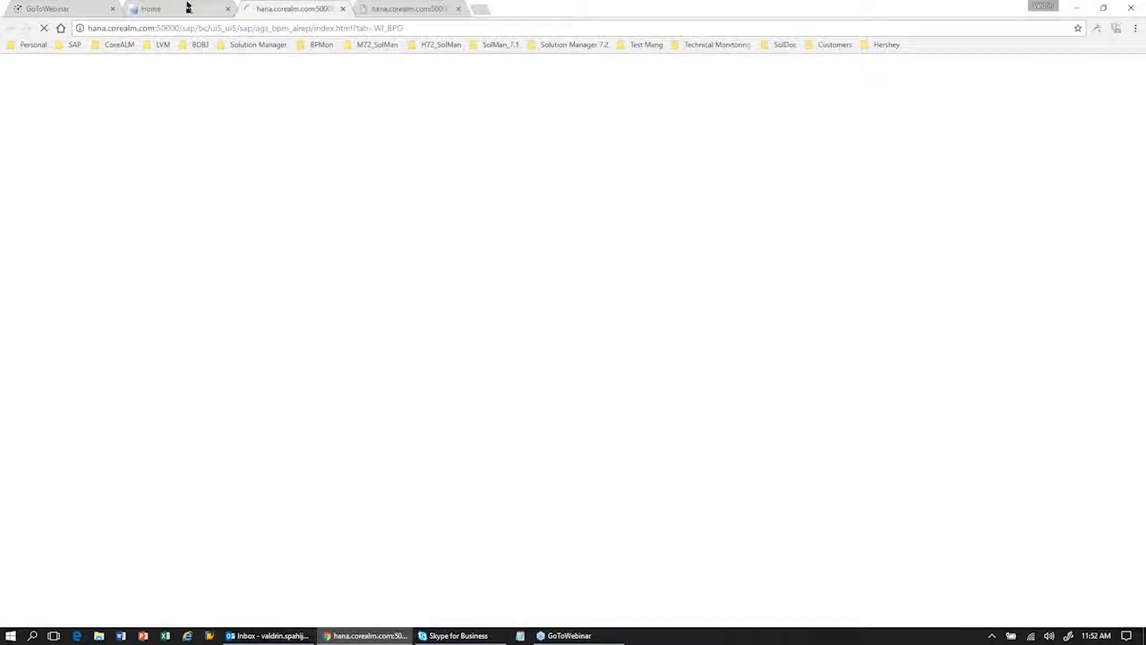
{"action": "left_click", "coordinate": [403, 10]}
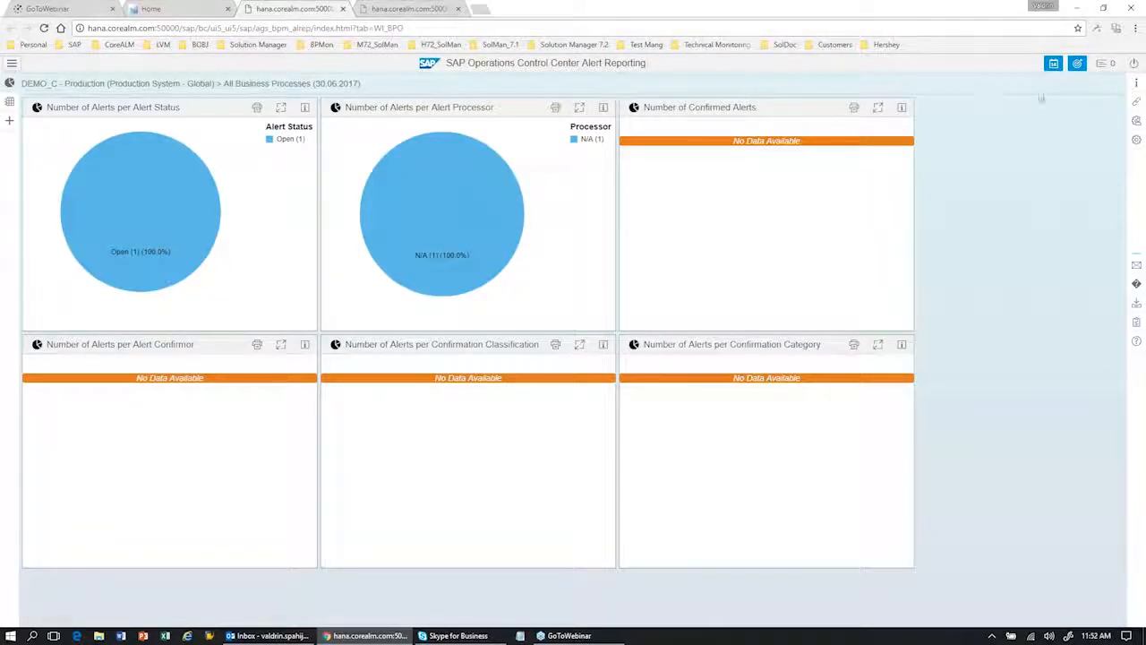
Step: Change the alert report's time frame to Last 12 Months and apply it
{"action": "left_click", "coordinate": [1054, 63]}
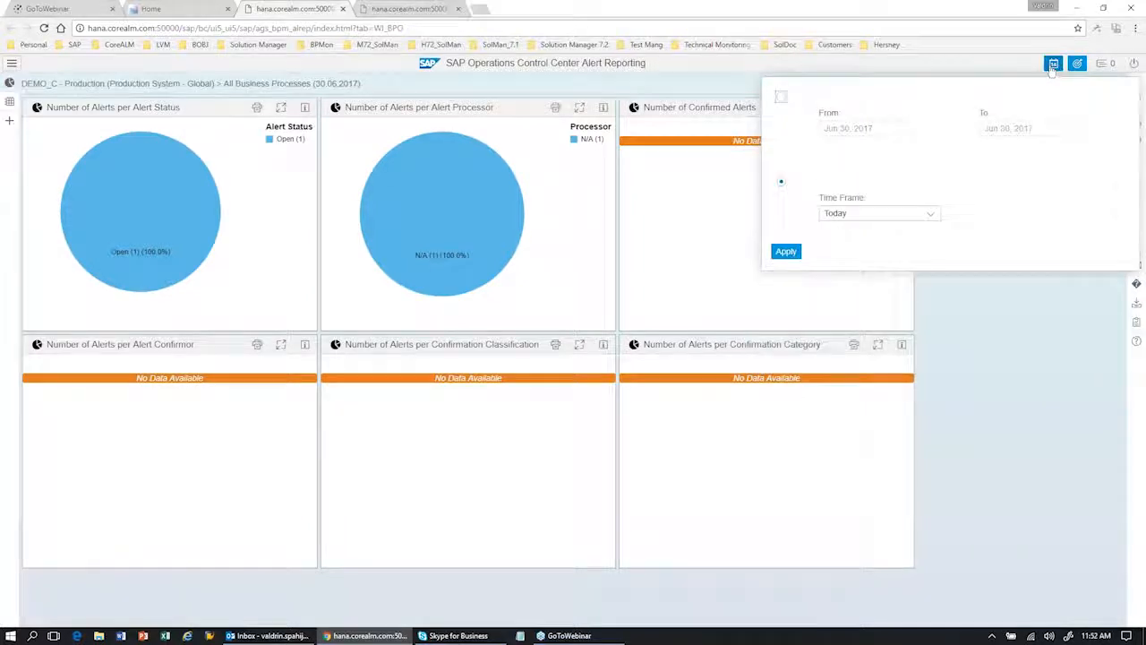
{"action": "left_click", "coordinate": [929, 217]}
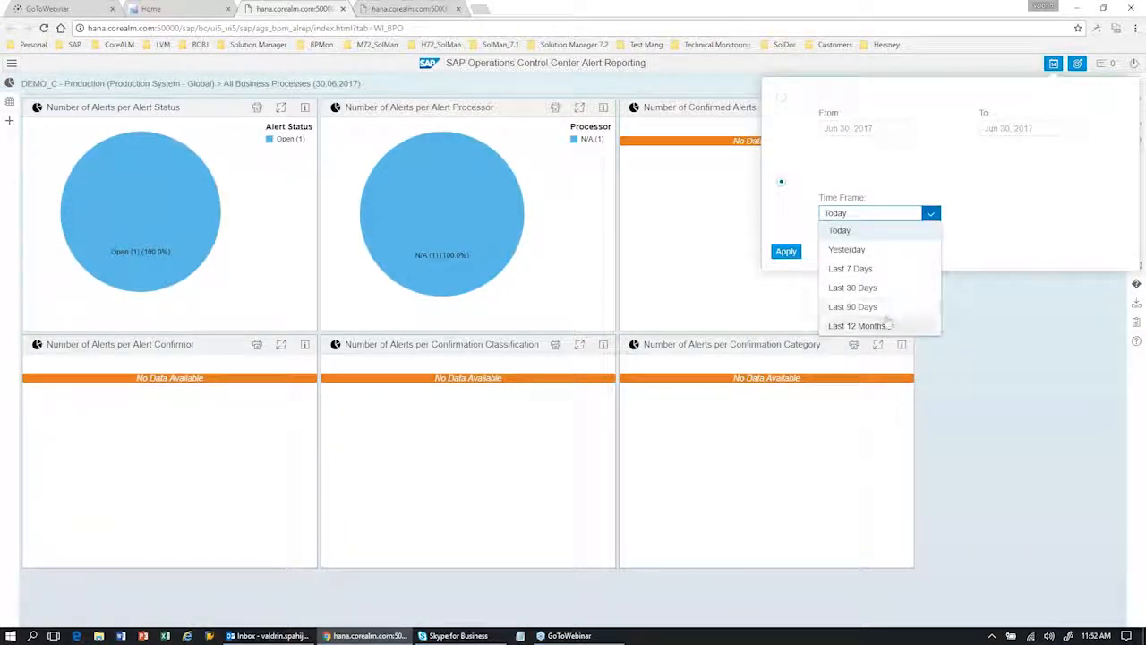
{"action": "left_click", "coordinate": [931, 326]}
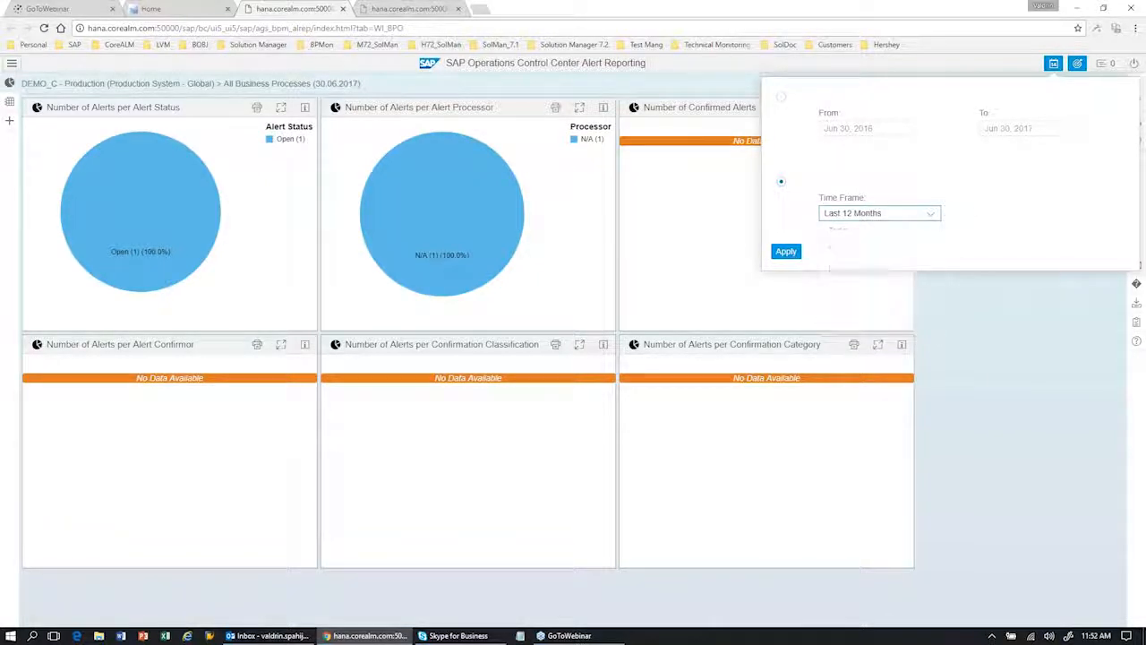
{"action": "left_click", "coordinate": [776, 253]}
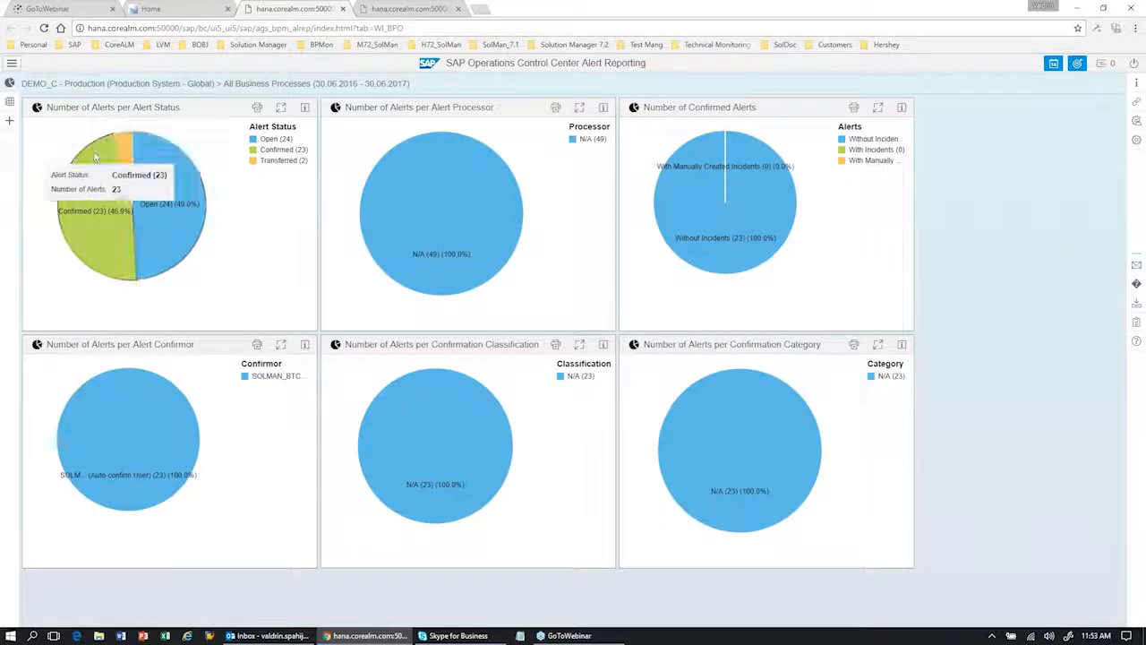
Step: Open the detailed report and view the monthly trends of YZ_ZTIMECOP (DAILY) alerts and the first Sales Order Created entry's alert instances
{"action": "left_click", "coordinate": [13, 103]}
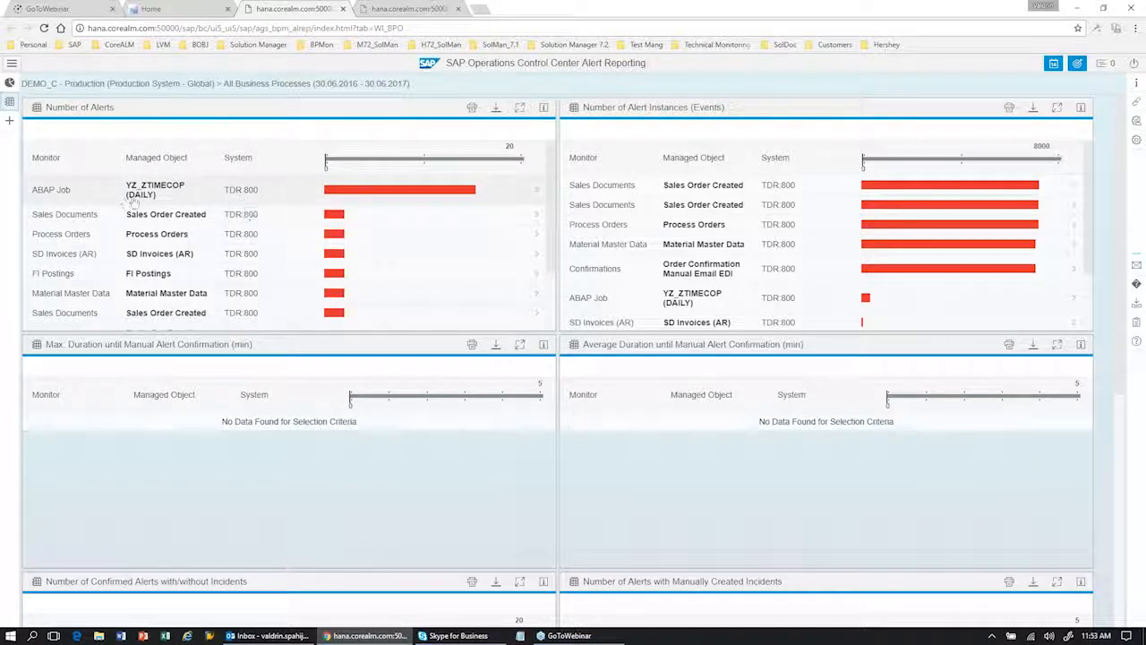
{"action": "left_click", "coordinate": [215, 194]}
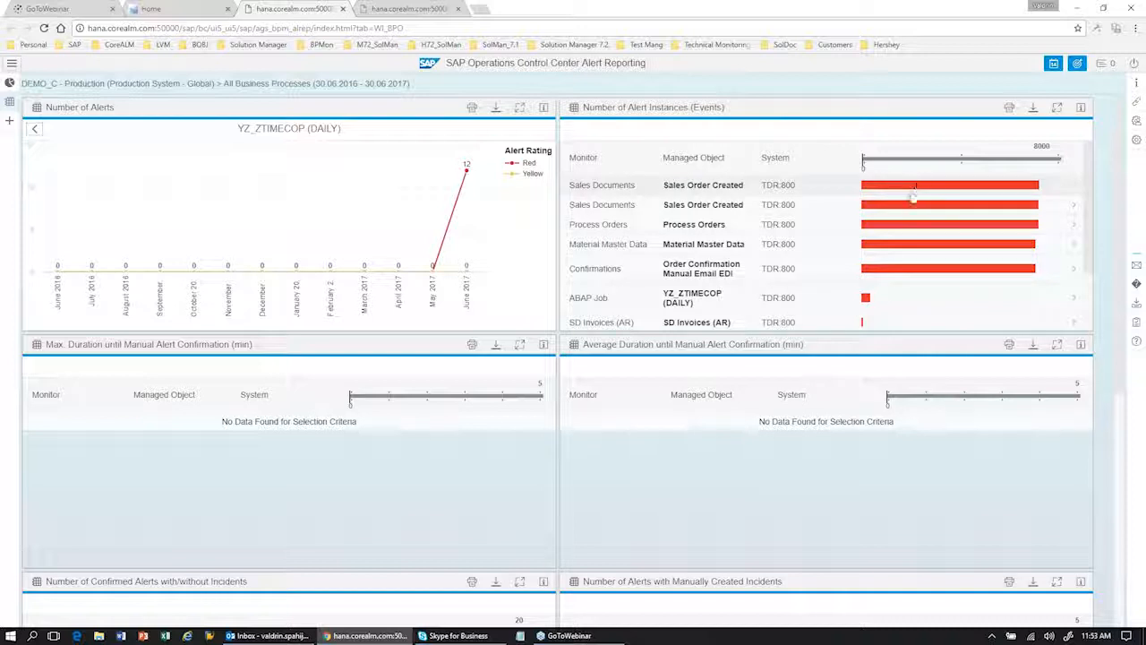
{"action": "left_click", "coordinate": [716, 185]}
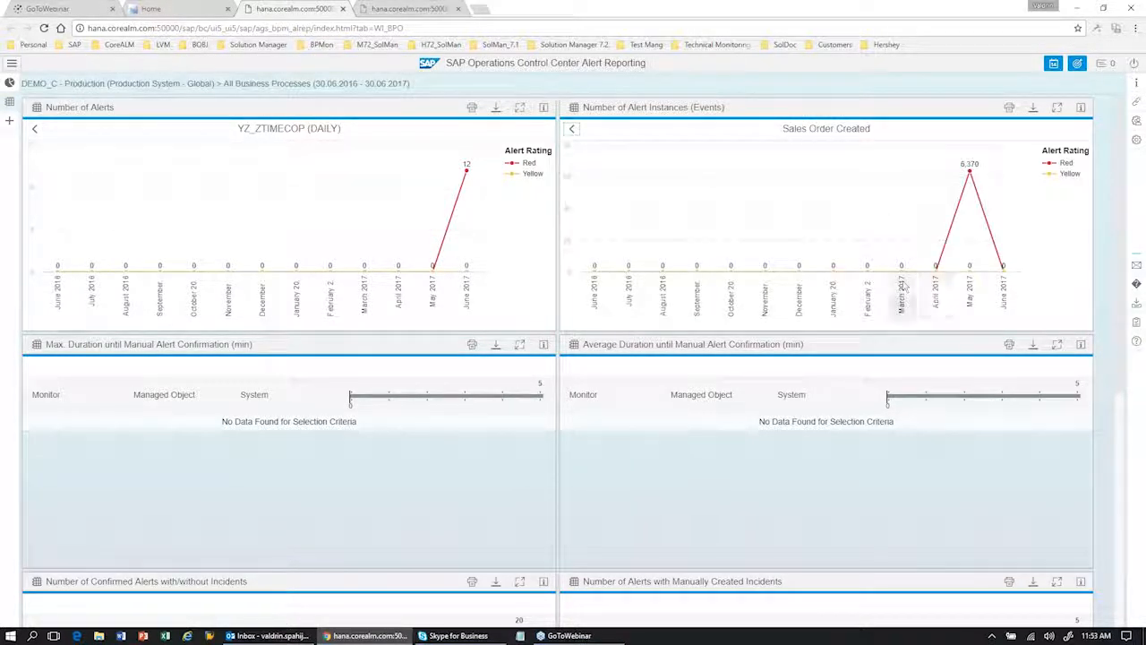
{"action": "mouse_move", "coordinate": [969, 170]}
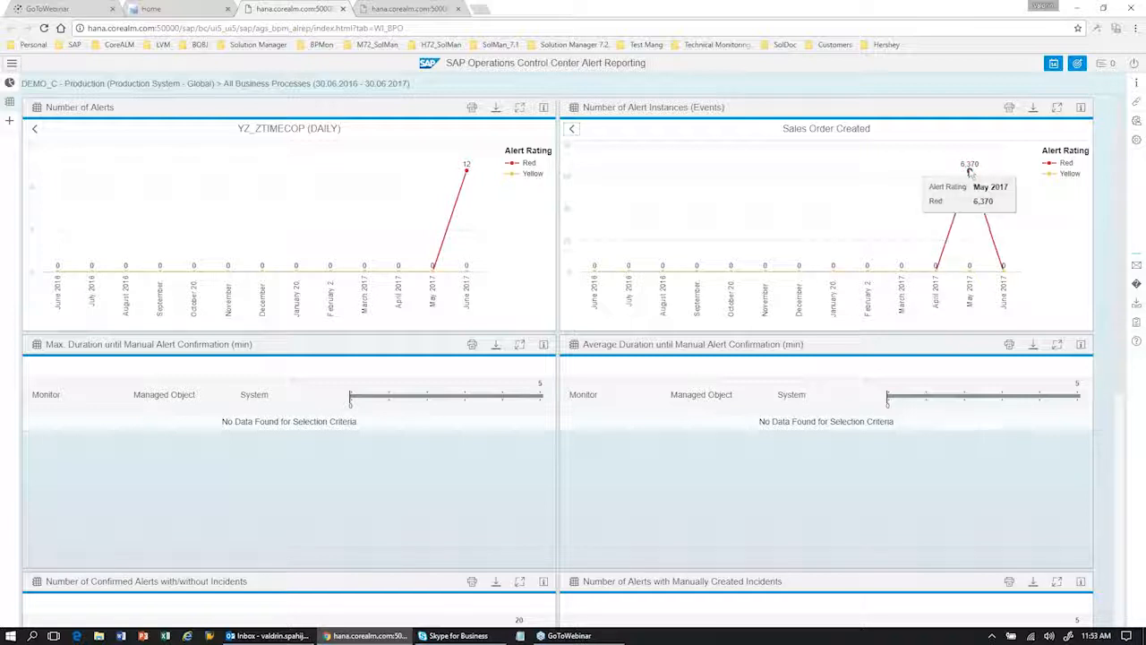